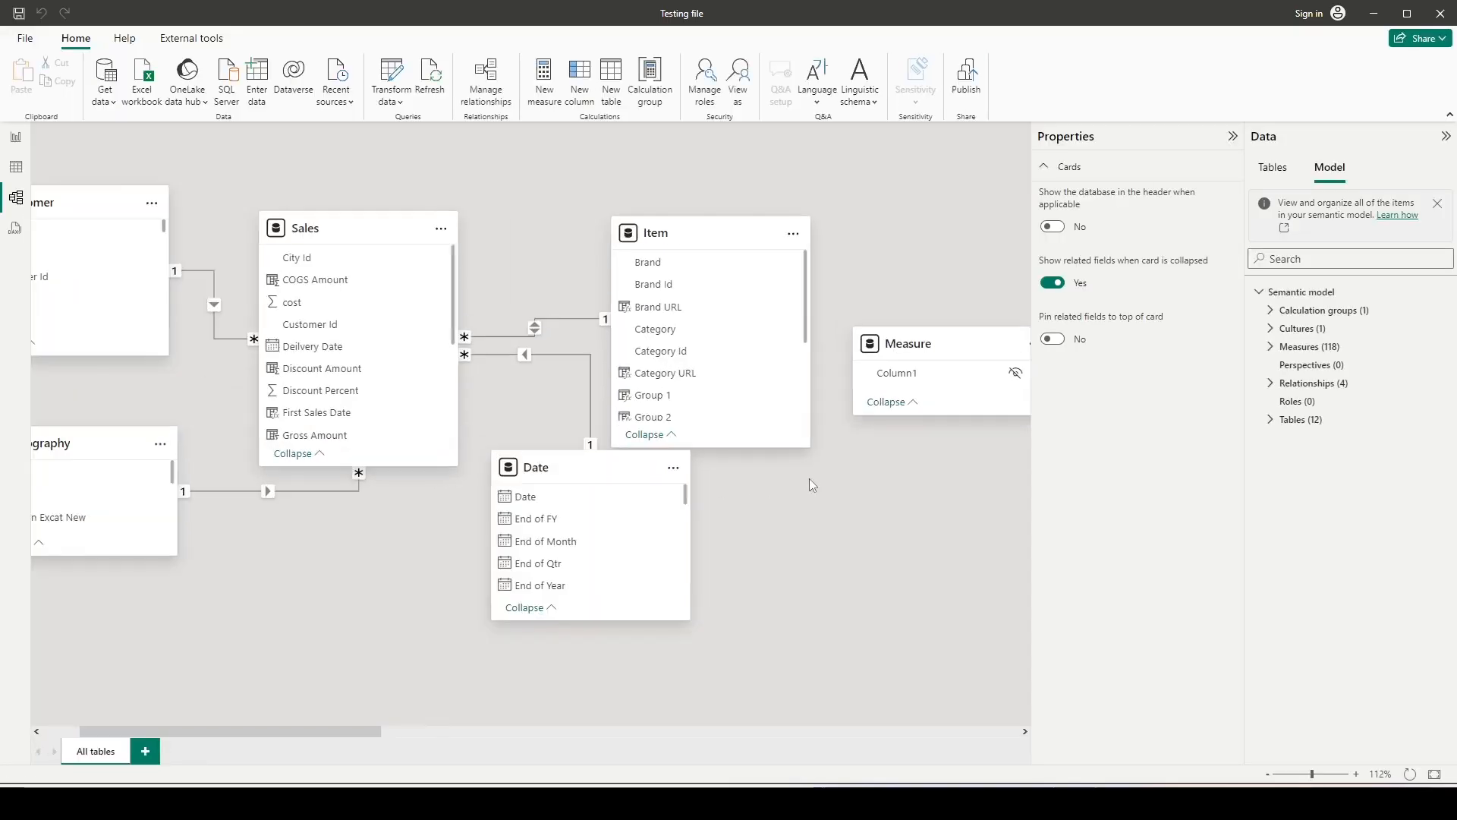
drag(309, 735, 281, 737)
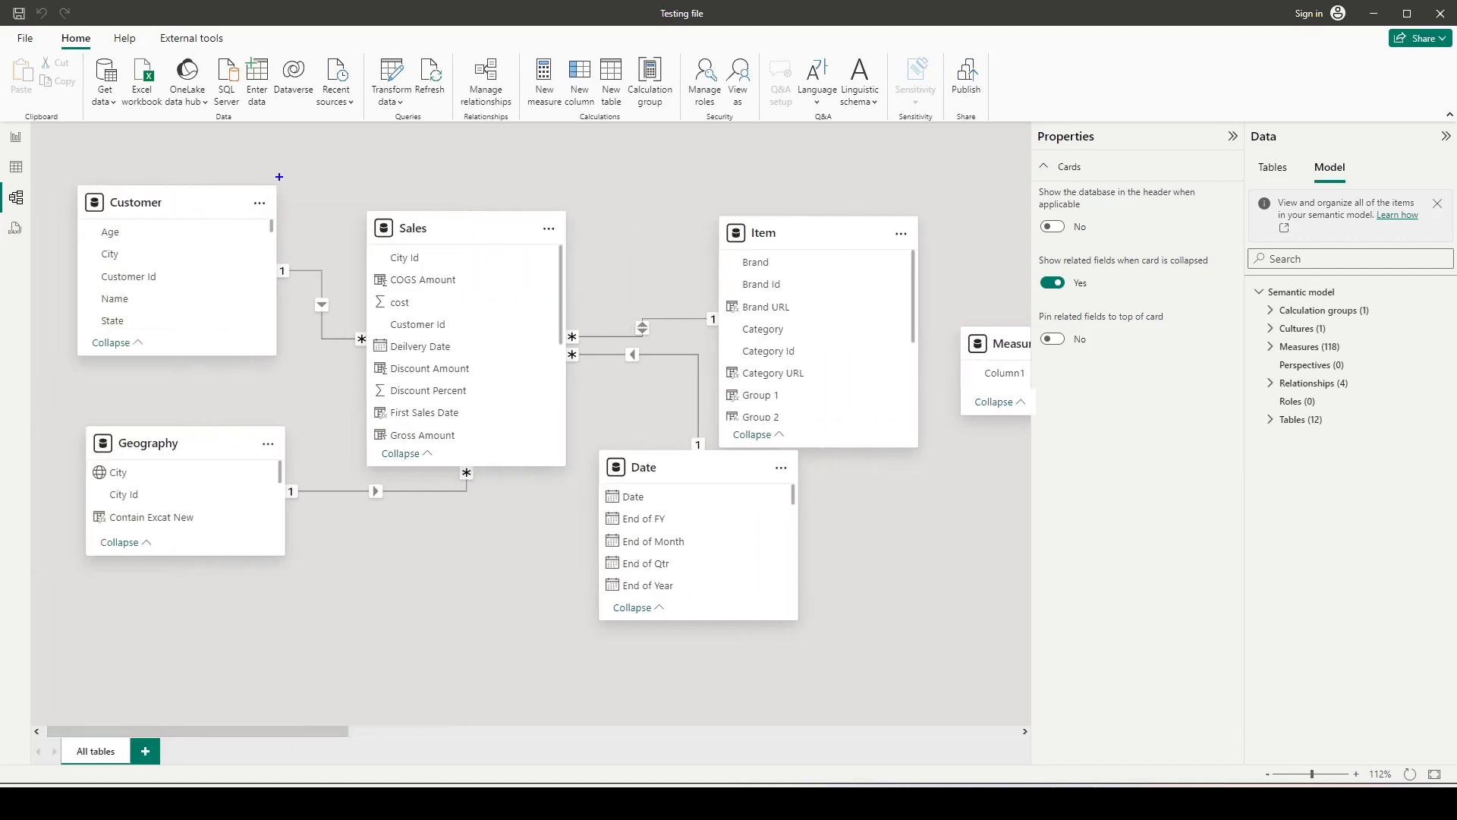
Zoom and pan around the model diagram to review the customer, sales, item, geography and date tables.
drag(279, 177, 605, 529)
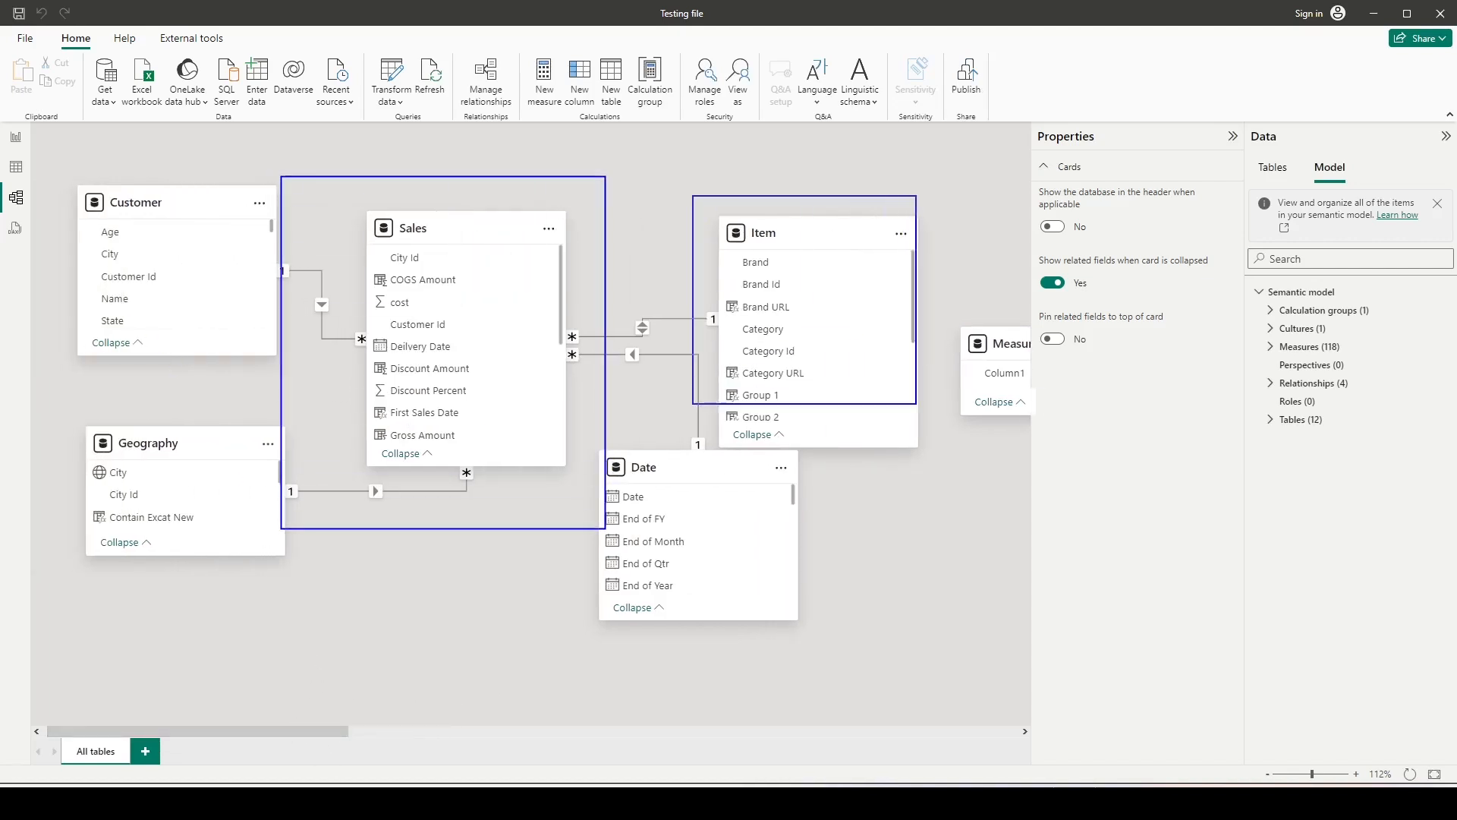
drag(692, 195, 931, 440)
drag(570, 441, 899, 669)
drag(73, 173, 322, 376)
mouse_move(61, 396)
mouse_down()
mouse_move(316, 588)
mouse_move(322, 613)
mouse_up()
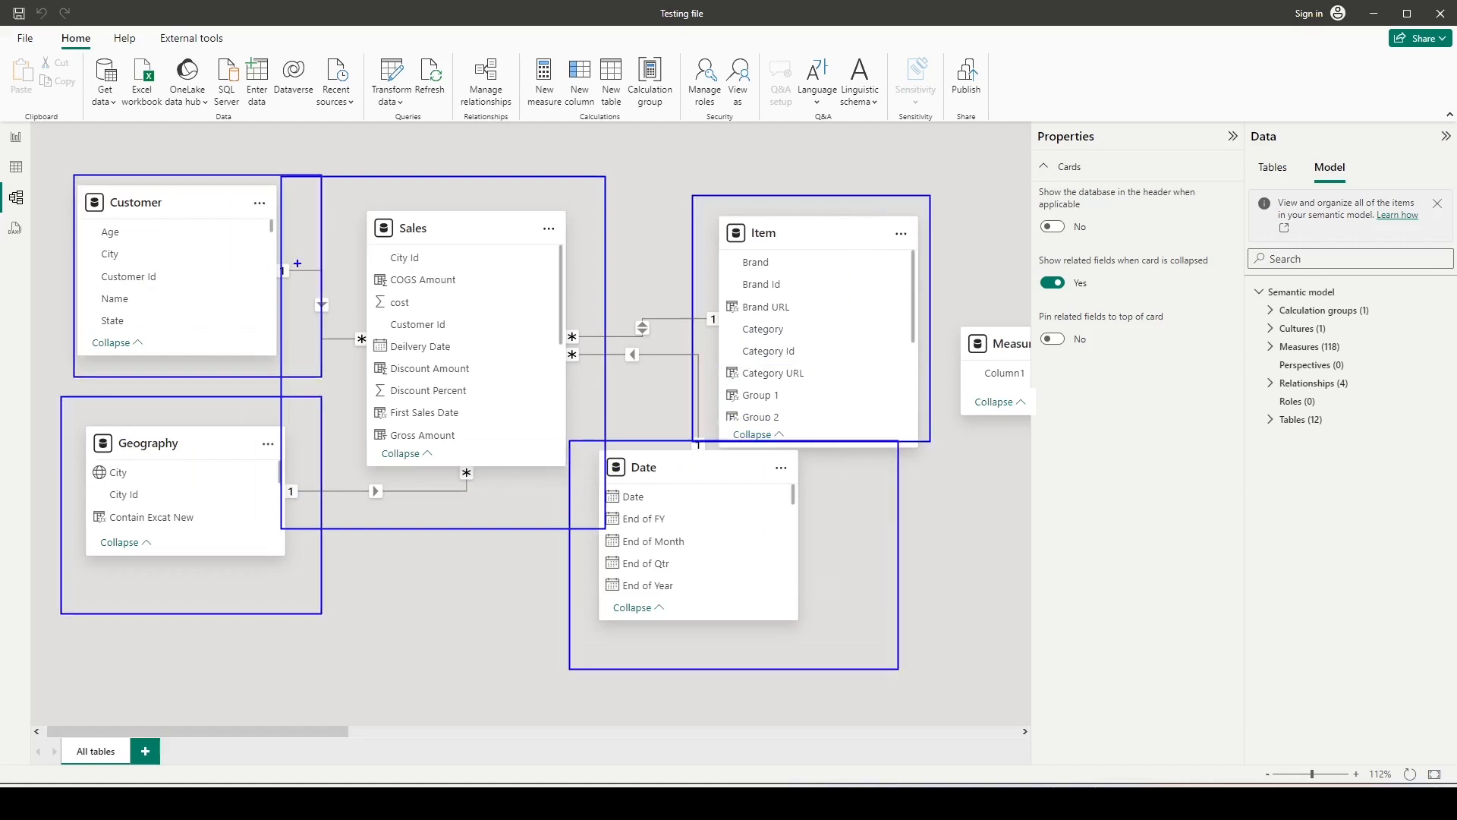
drag(298, 263, 338, 349)
drag(329, 464, 396, 520)
mouse_move(607, 311)
mouse_down()
mouse_move(668, 344)
mouse_move(670, 374)
mouse_up()
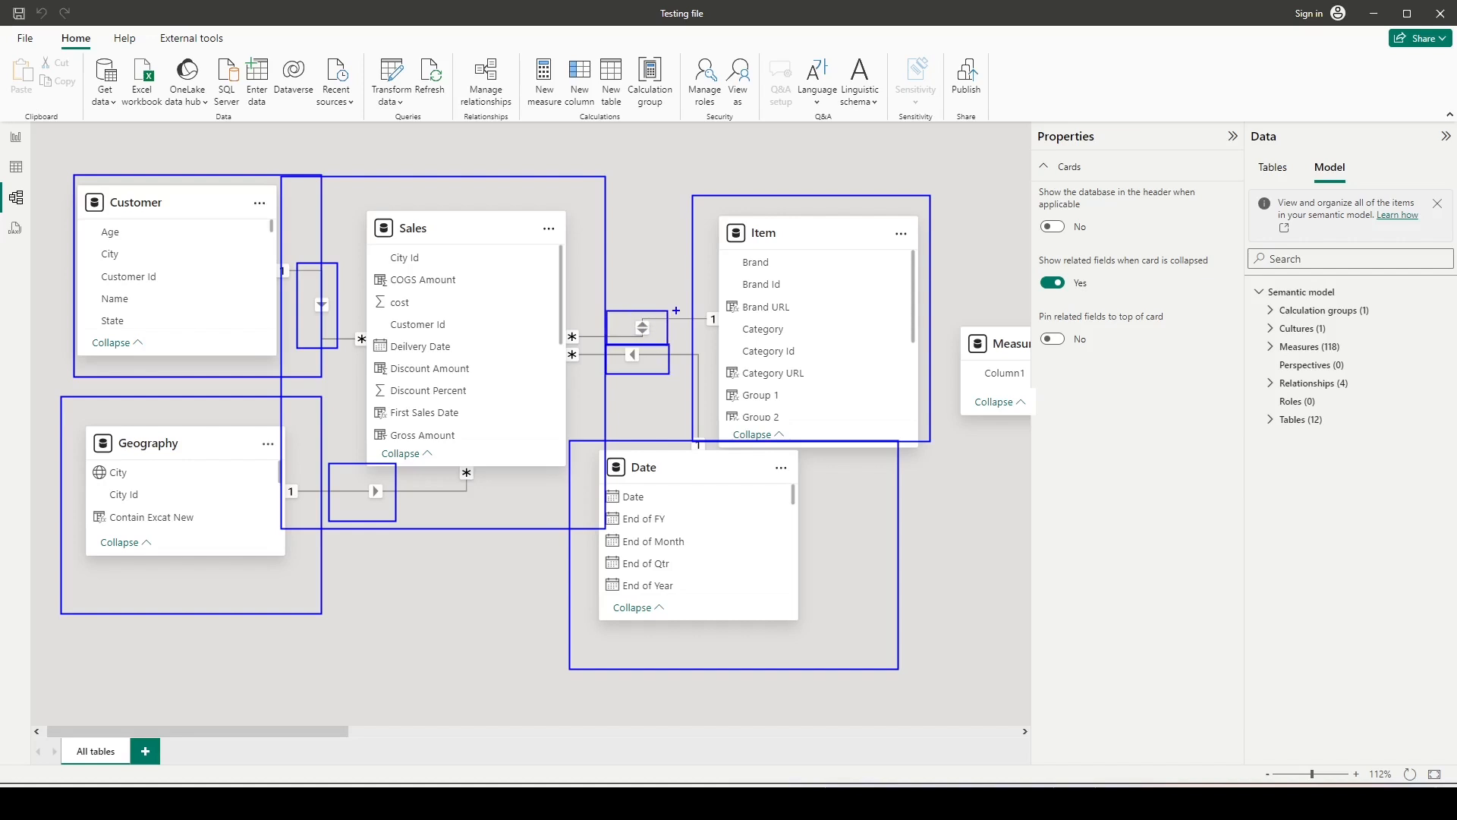
Add a new report page and place an Item > Brand table visual on it.
click(16, 136)
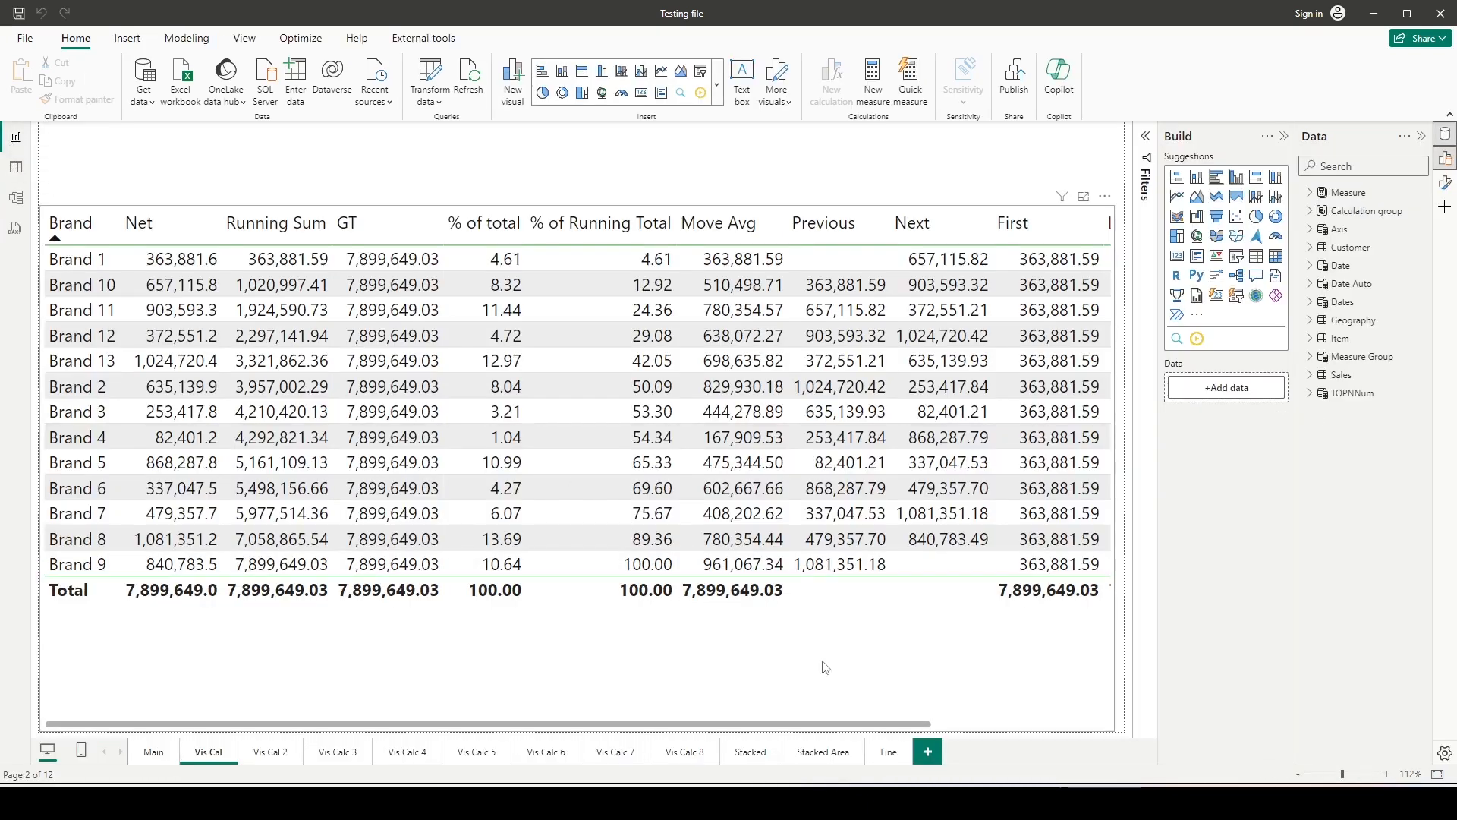
click(928, 753)
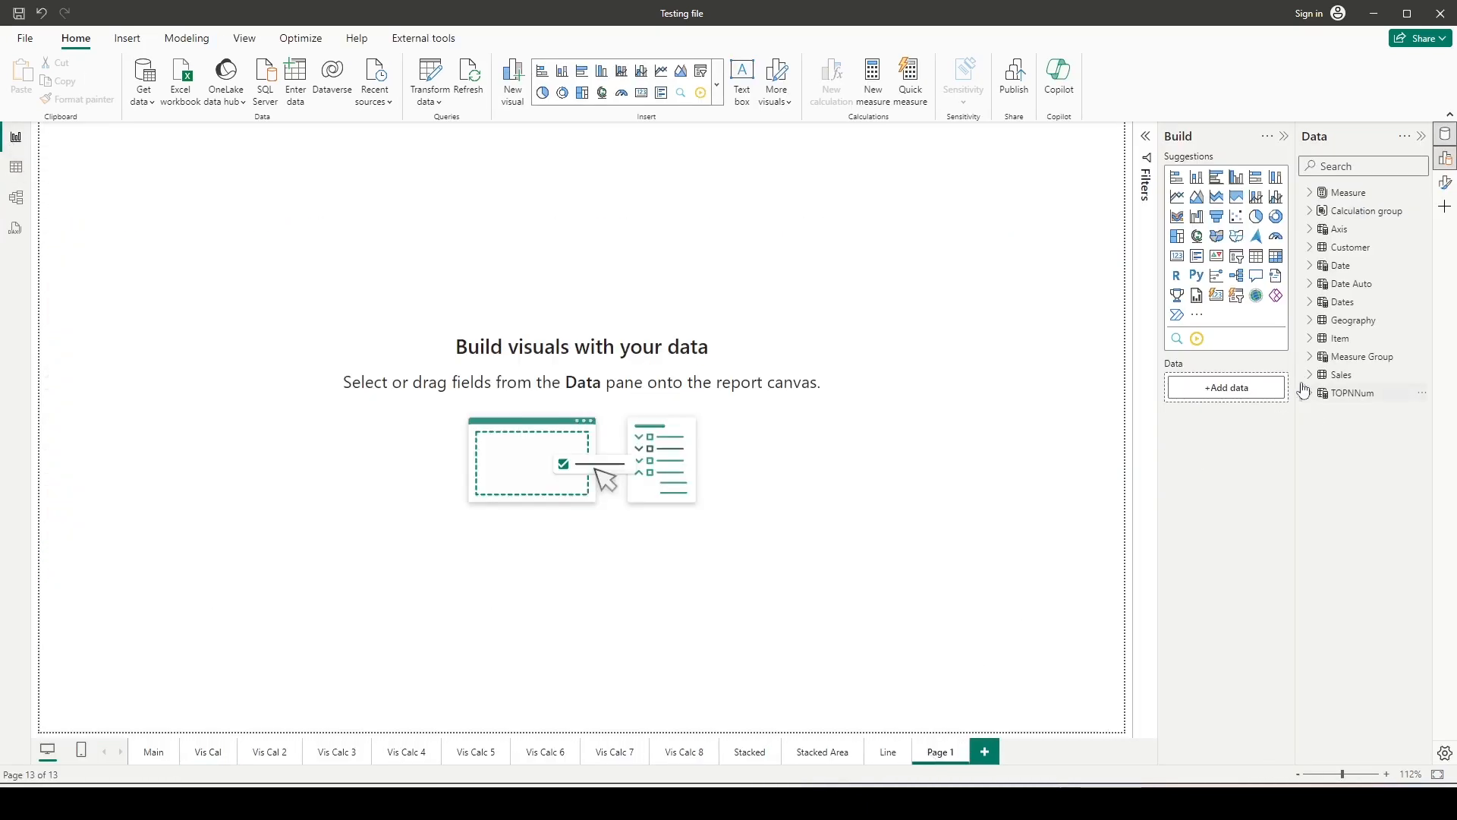
click(1332, 338)
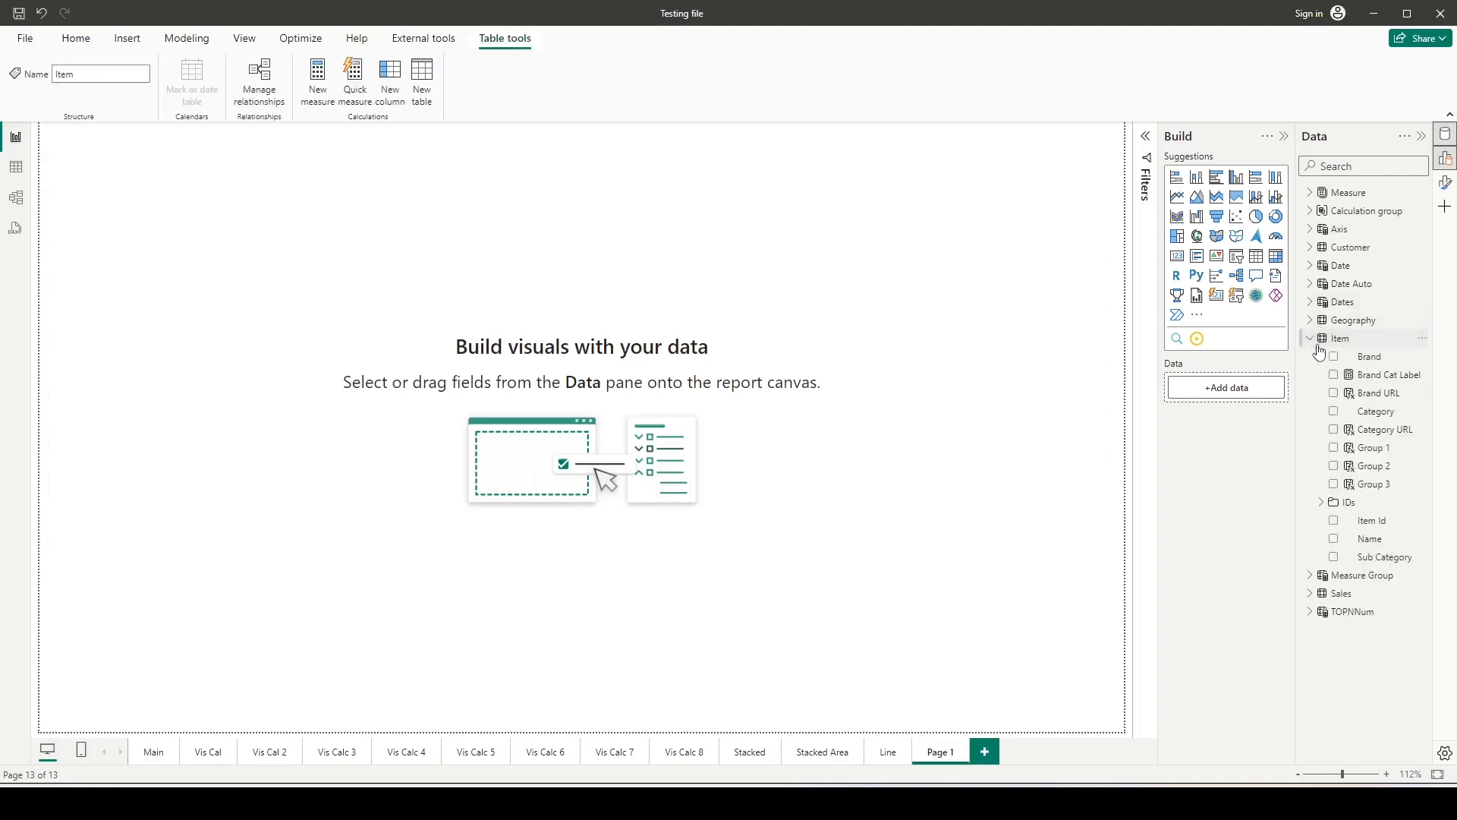
click(1369, 356)
drag(202, 352, 264, 448)
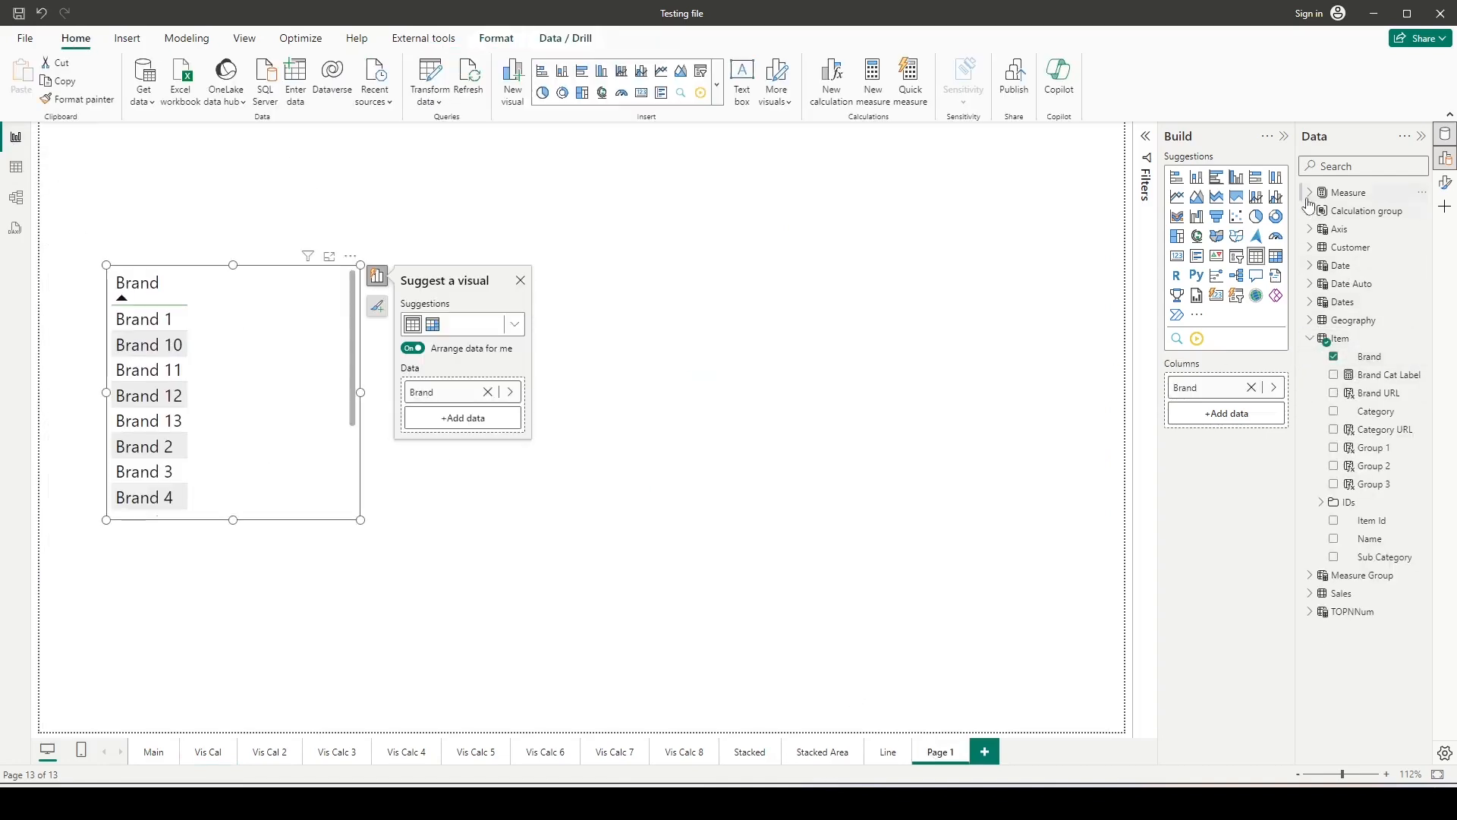
Add the Measure > Base > Net measure and switch the visual to a Table.
click(1349, 193)
click(1337, 230)
click(1345, 320)
click(1344, 775)
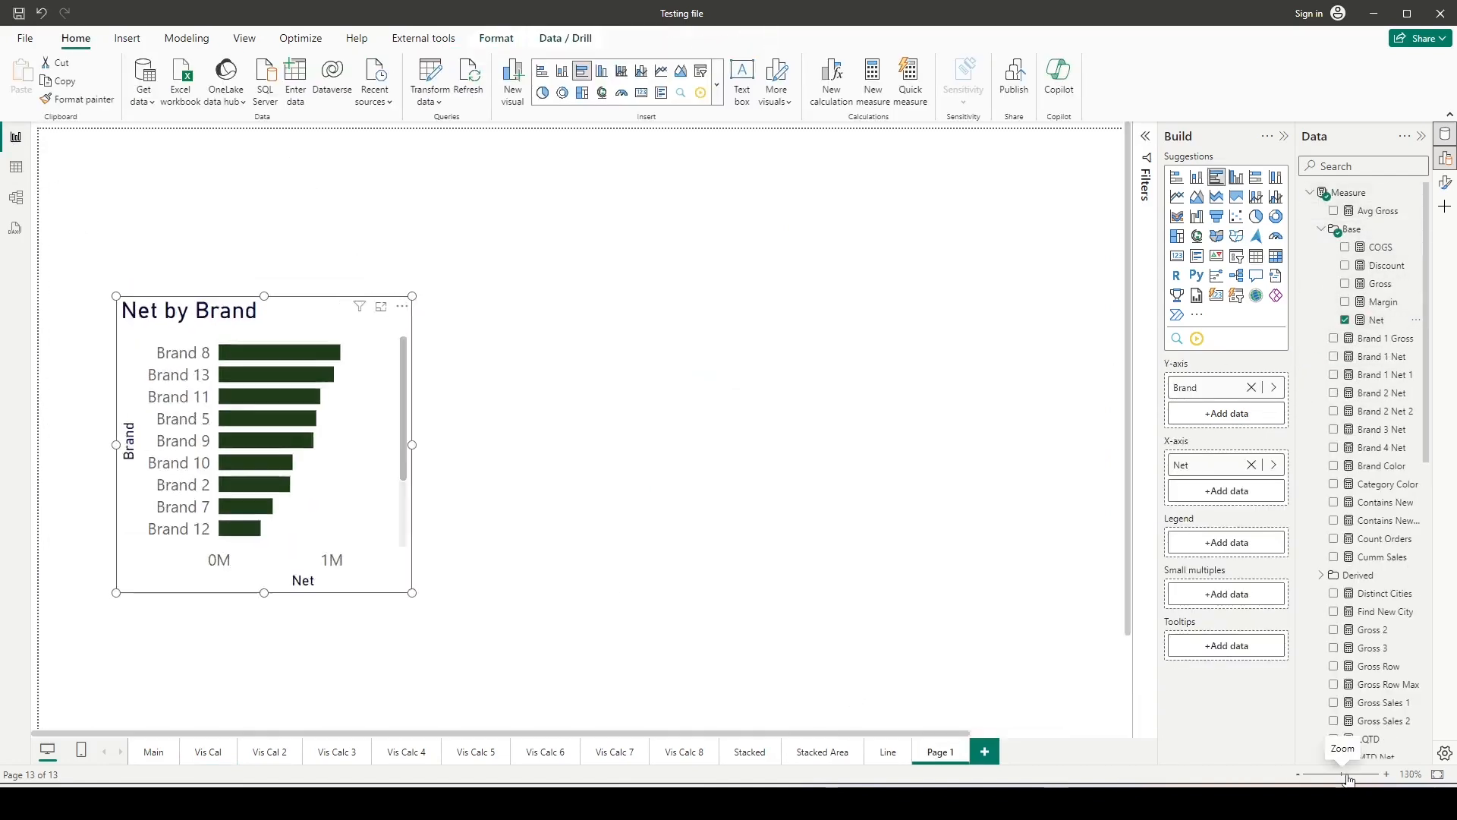
click(350, 482)
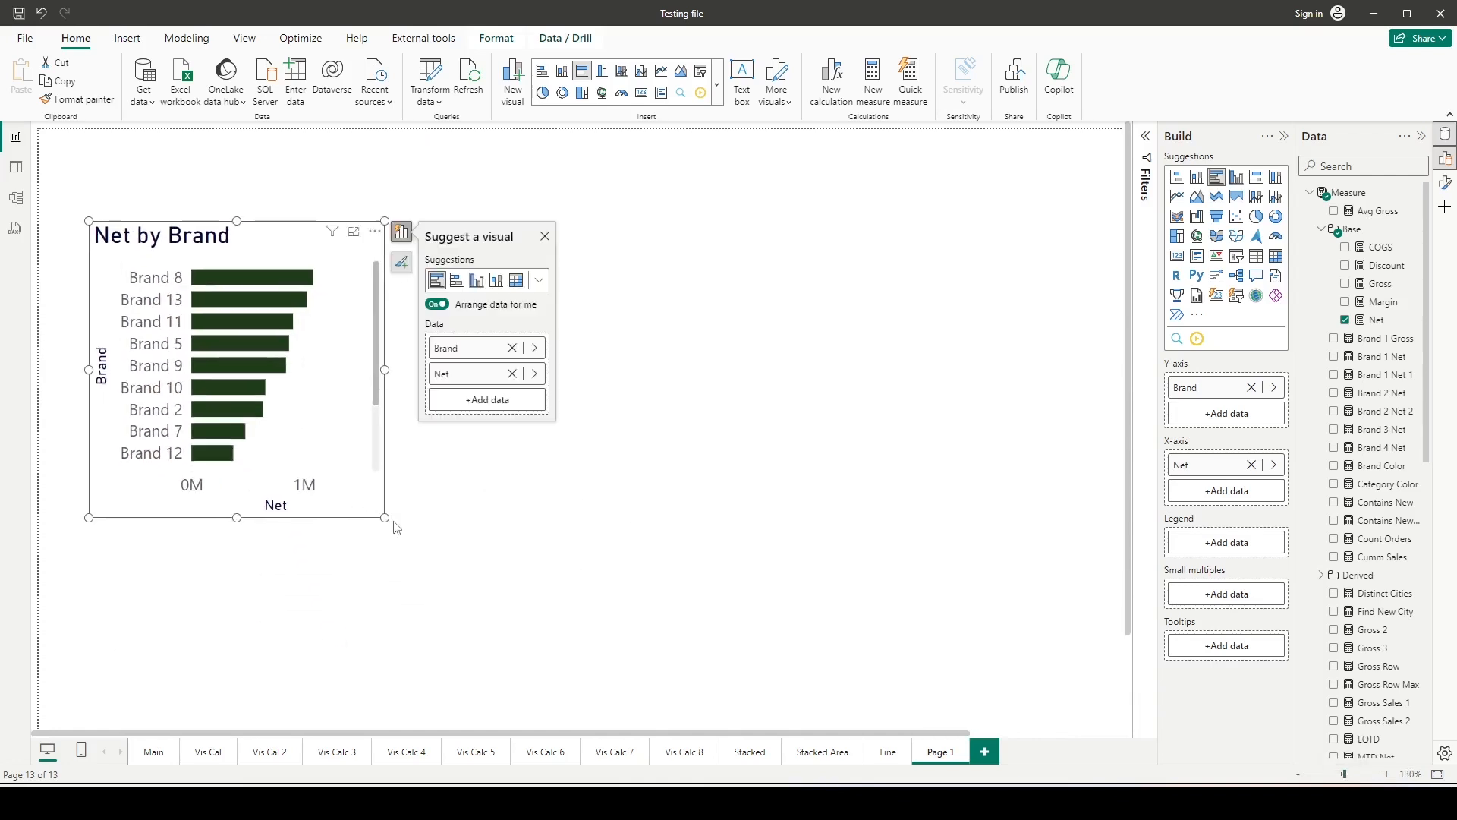
click(1255, 255)
Enlarge the Brand and Net table so all thirteen brands are visible.
drag(407, 531, 612, 673)
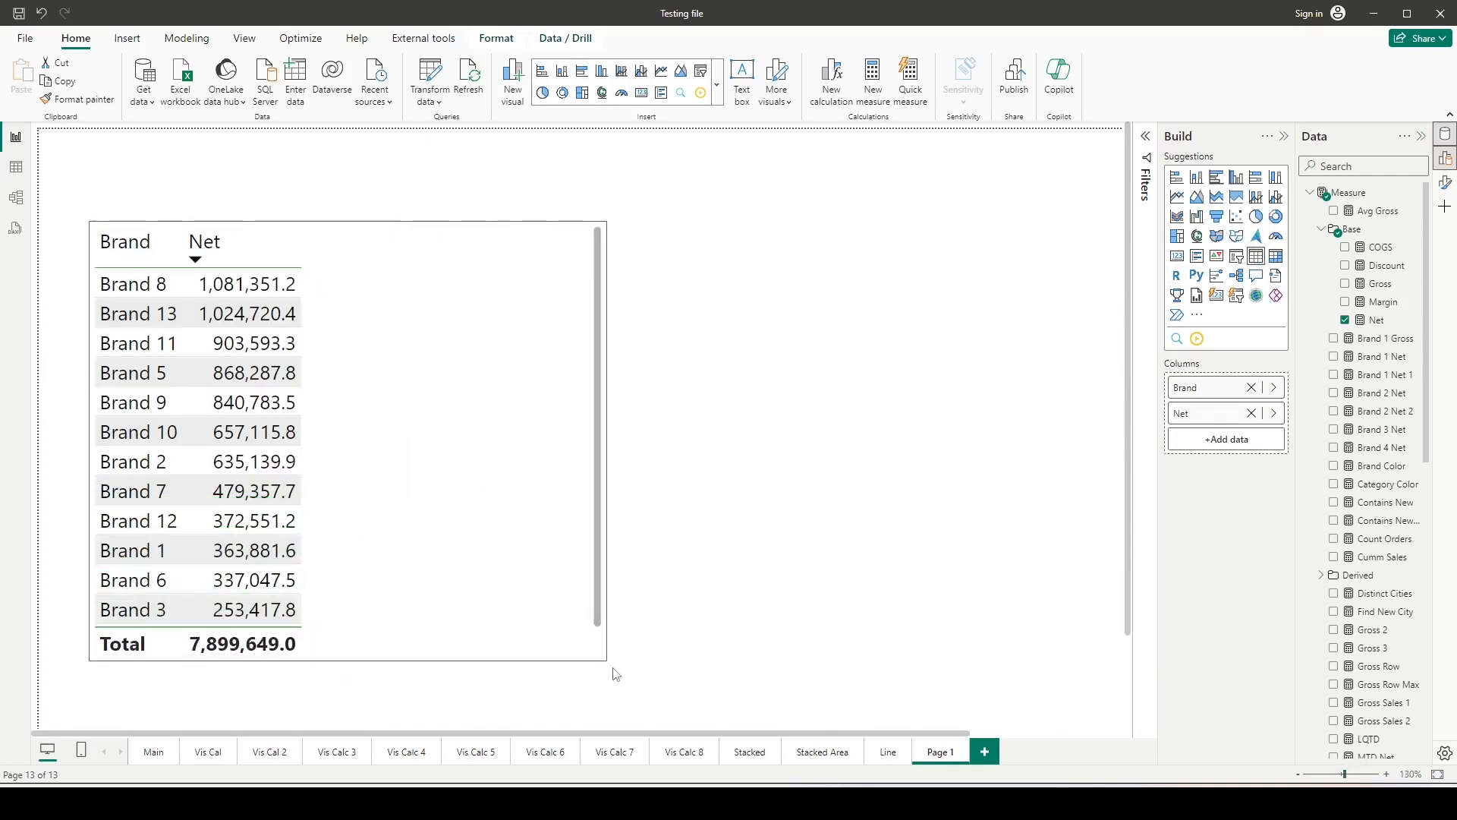
click(418, 498)
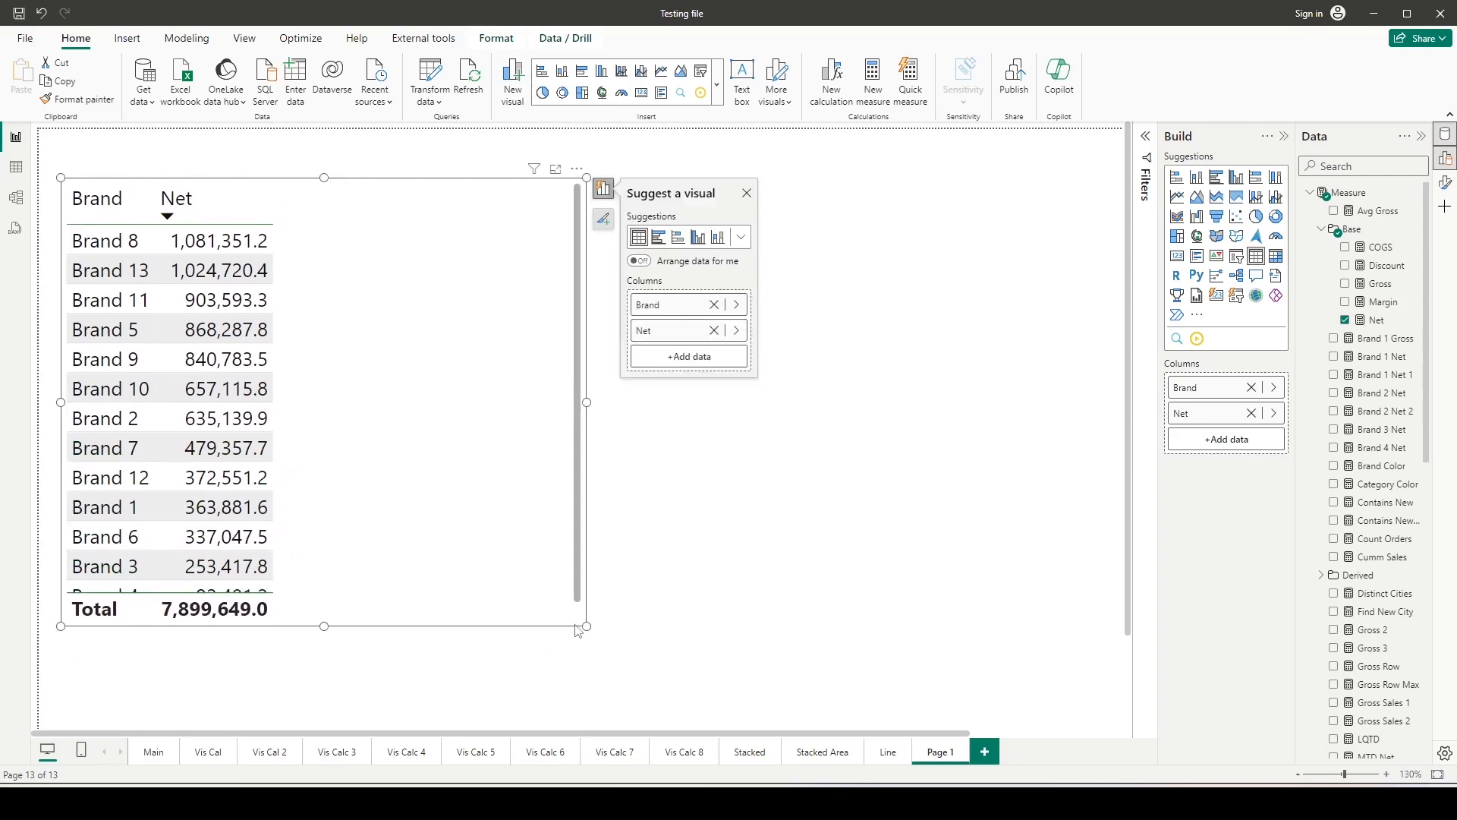
drag(585, 625, 637, 709)
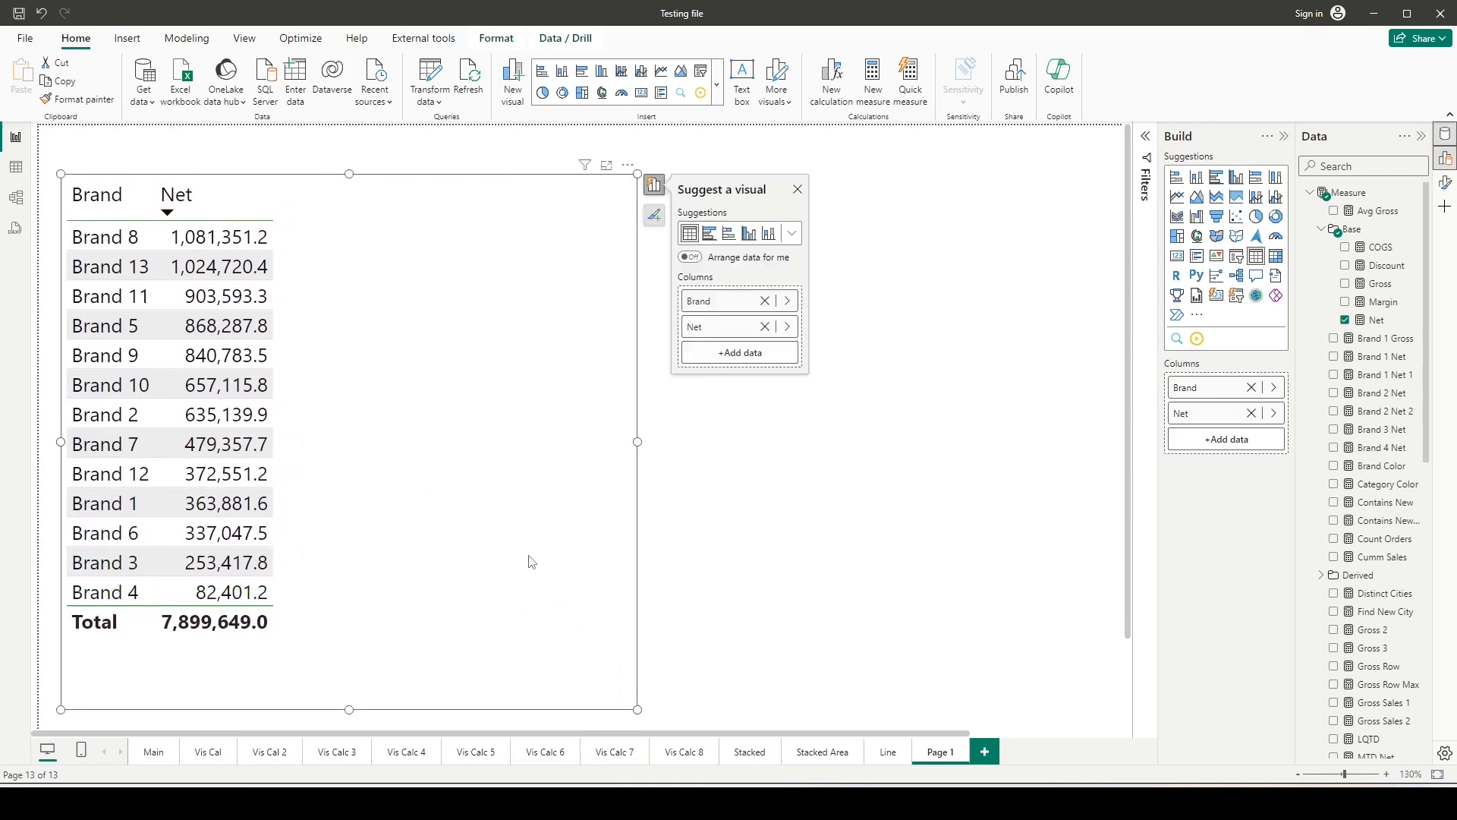
Start a new visual calculation on the Brand and Net table via Home > New calculation.
click(1103, 470)
click(407, 336)
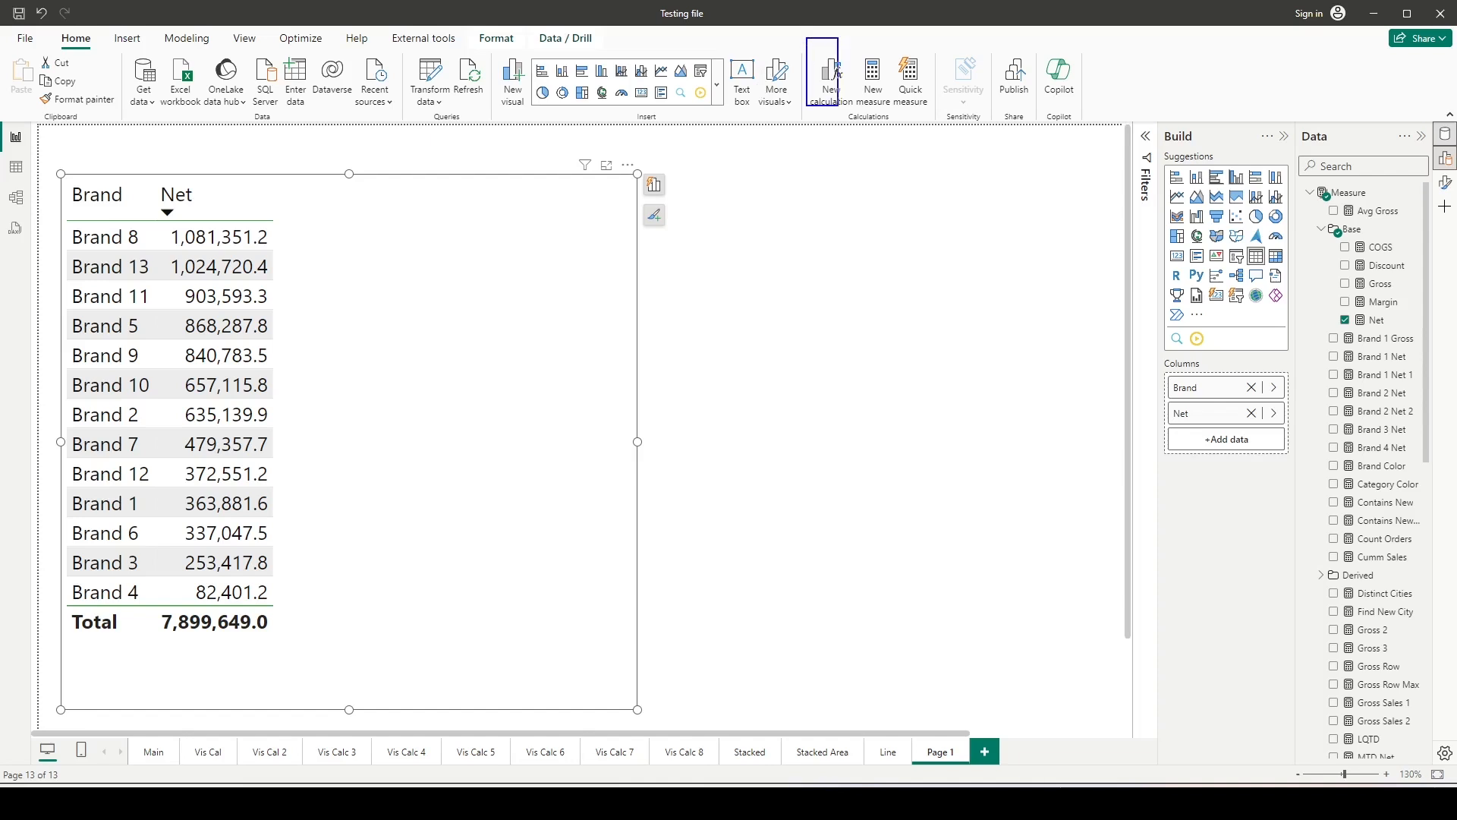
click(838, 85)
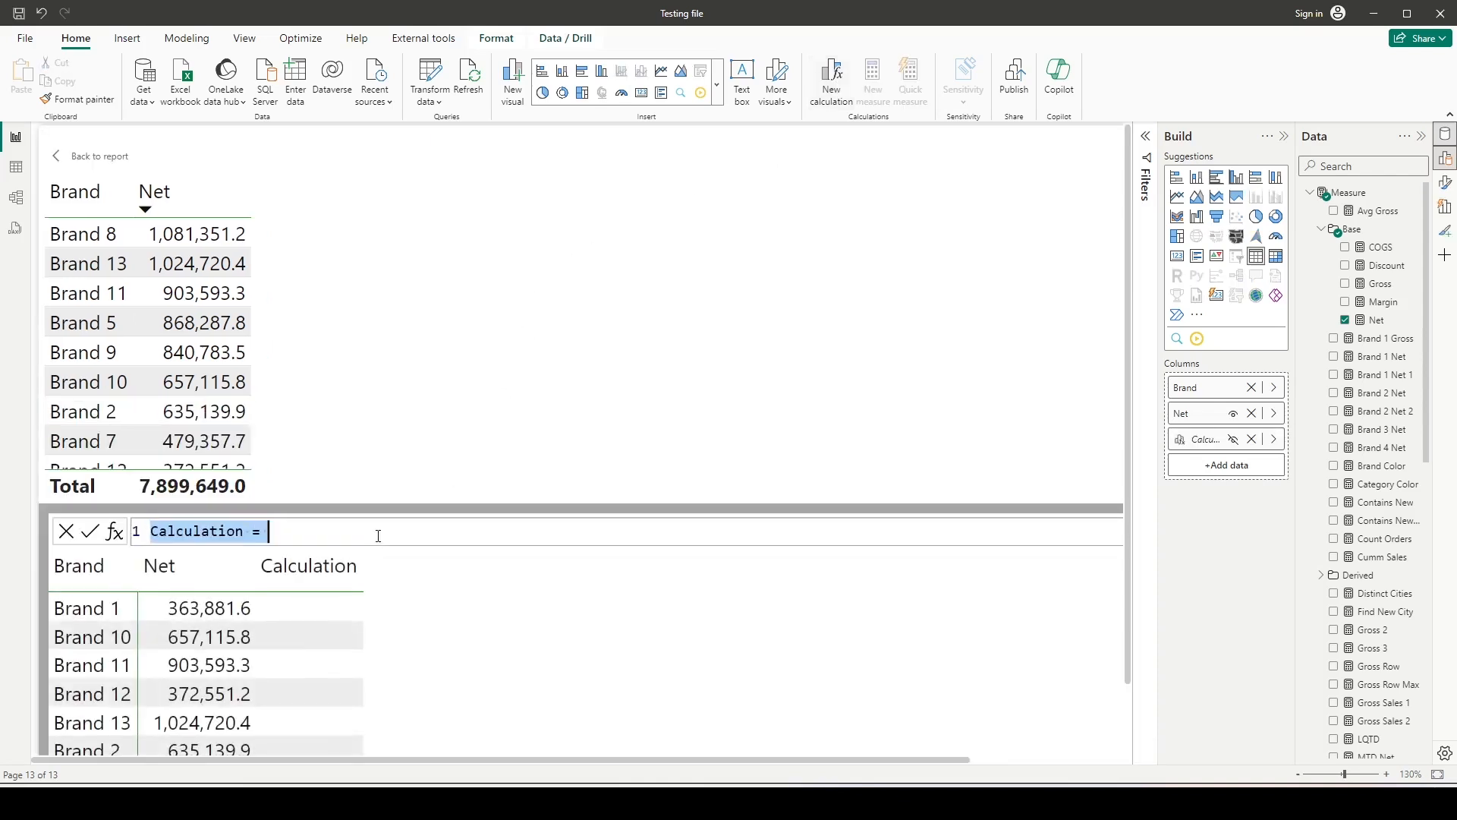
Rename the calculation to Rank and begin the formula with the RANKX function.
double_click(235, 537)
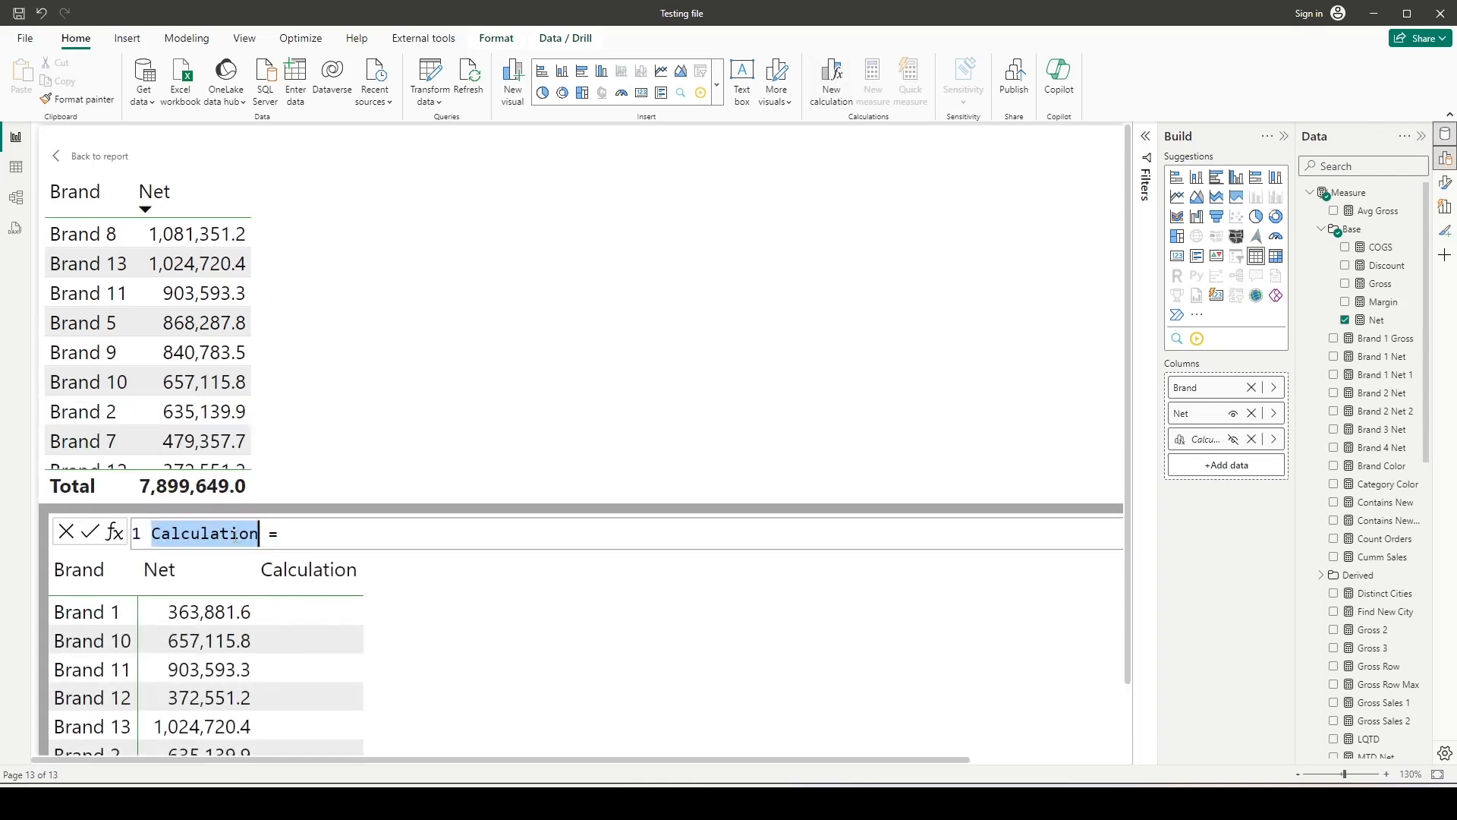
text(Rab)
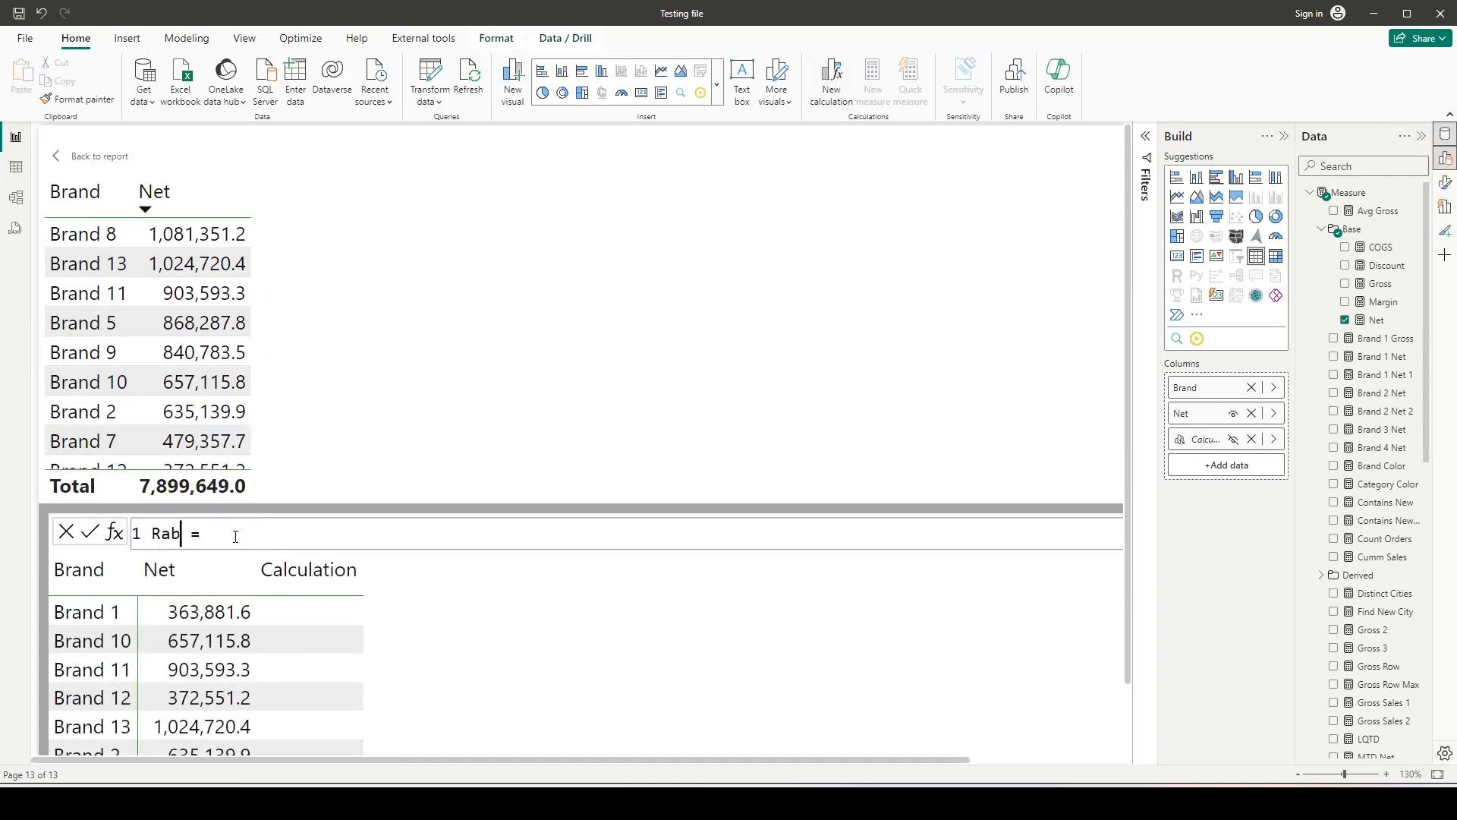
key(BackSpace)
text(nk)
key(Right)
key(Right)
key(Right)
text(rankx)
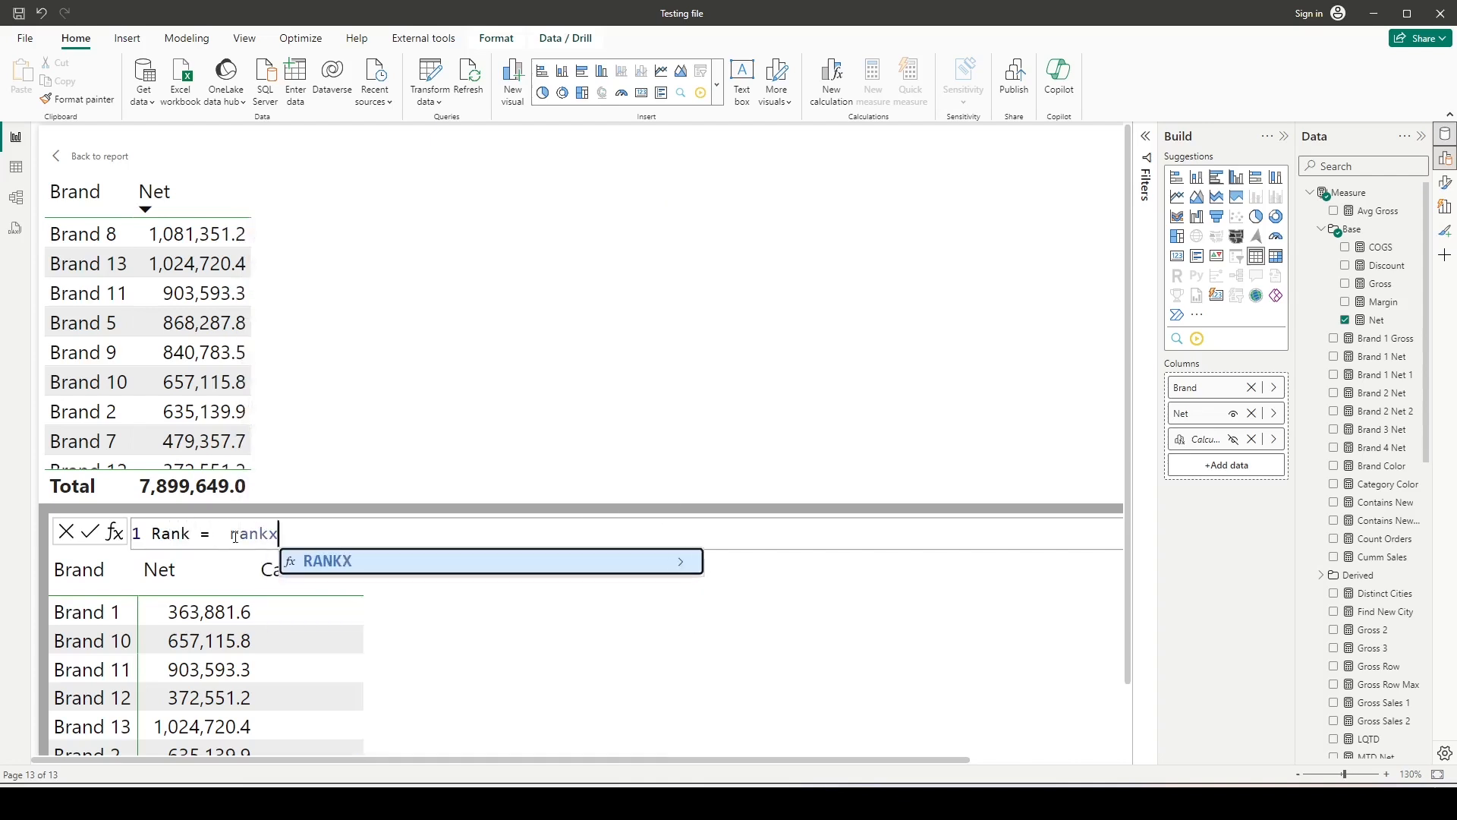
key(Tab)
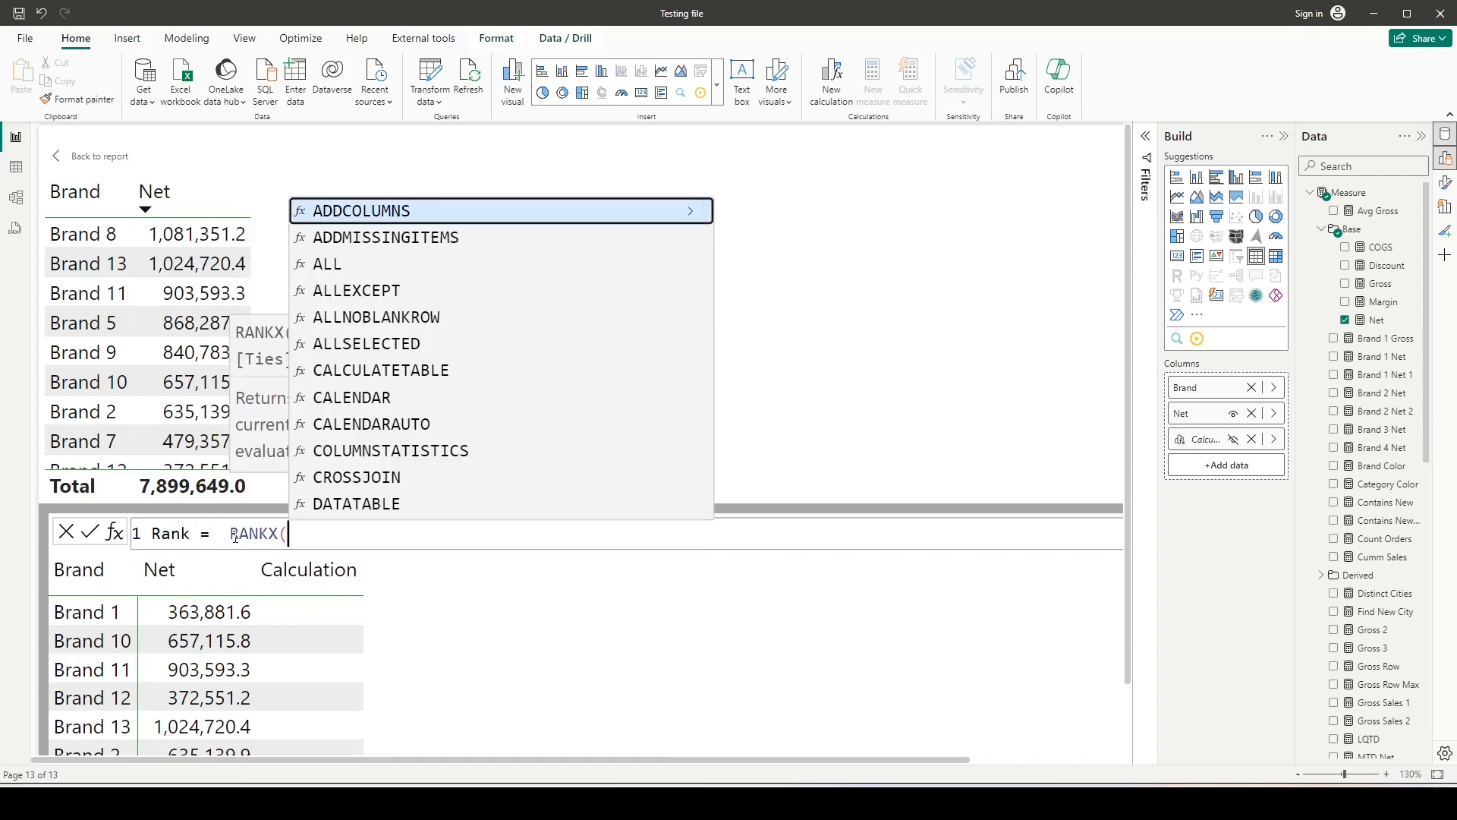
key(Escape)
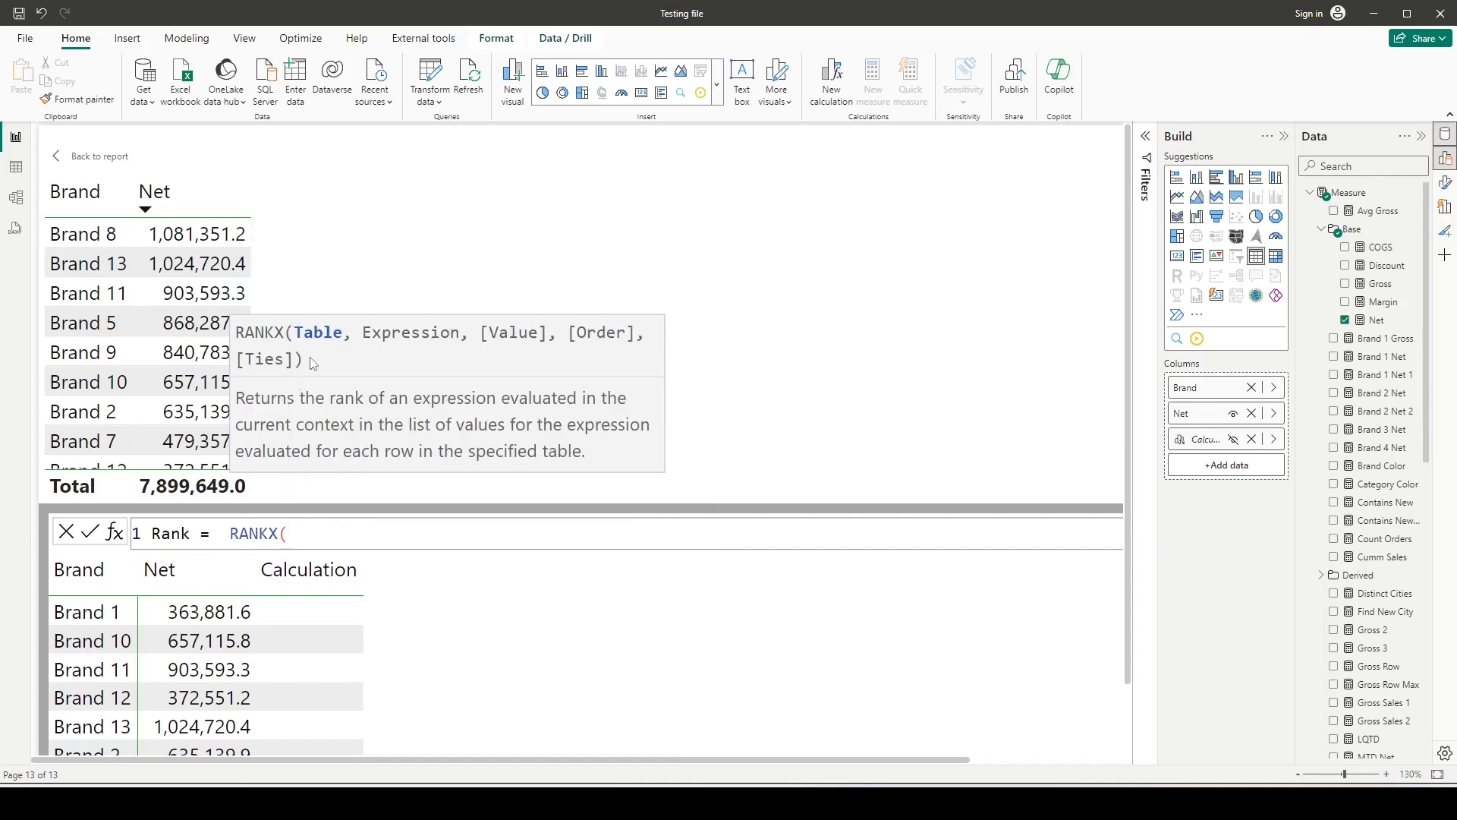
Review the RANKX parameter signature shown in the help tooltip.
mouse_move(290, 319)
mouse_down()
mouse_move(342, 349)
mouse_move(461, 354)
mouse_up()
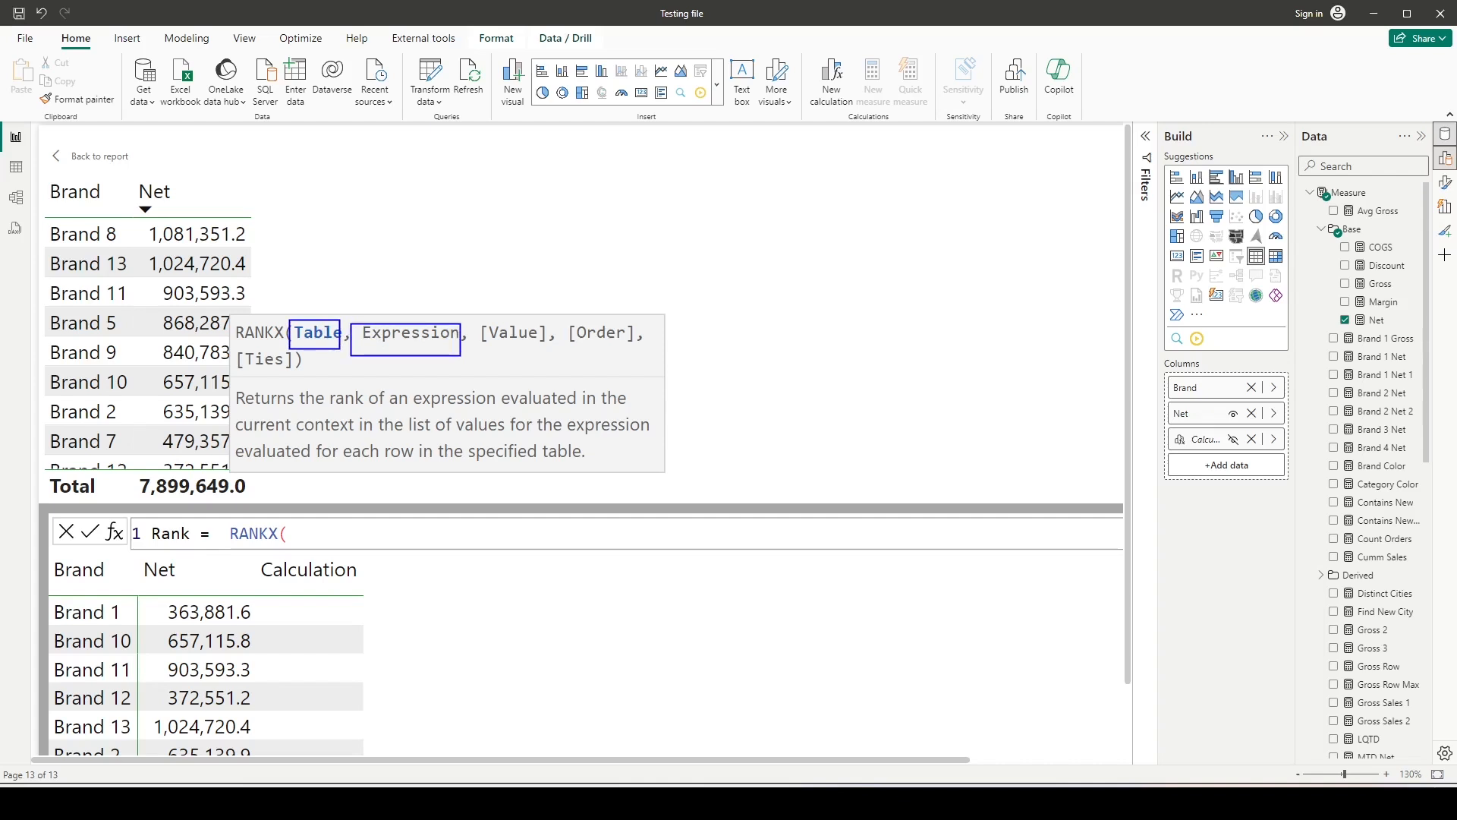
mouse_move(471, 322)
mouse_down()
mouse_move(544, 352)
mouse_move(641, 348)
mouse_up()
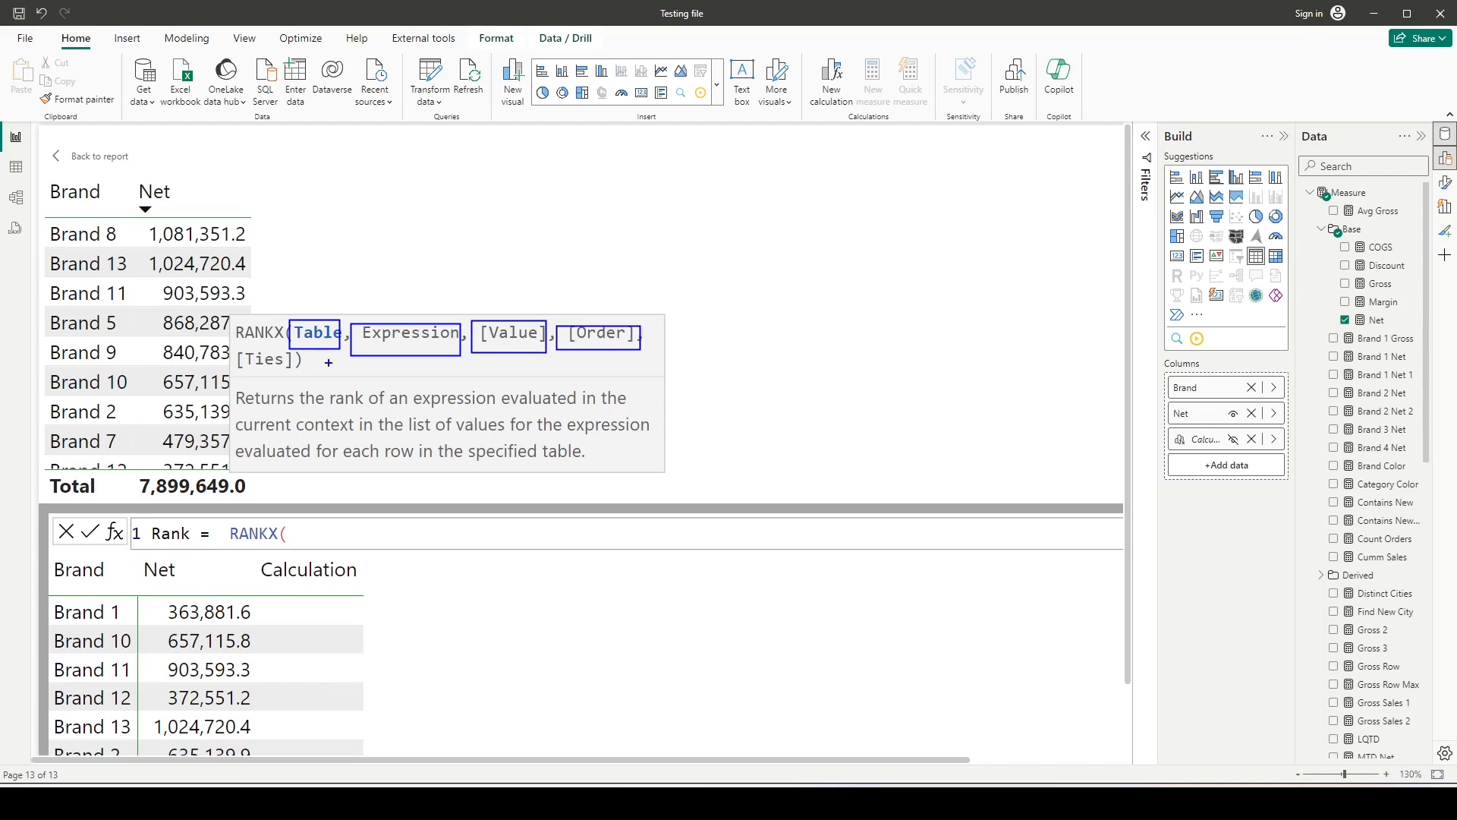
drag(234, 346, 312, 373)
key(Escape)
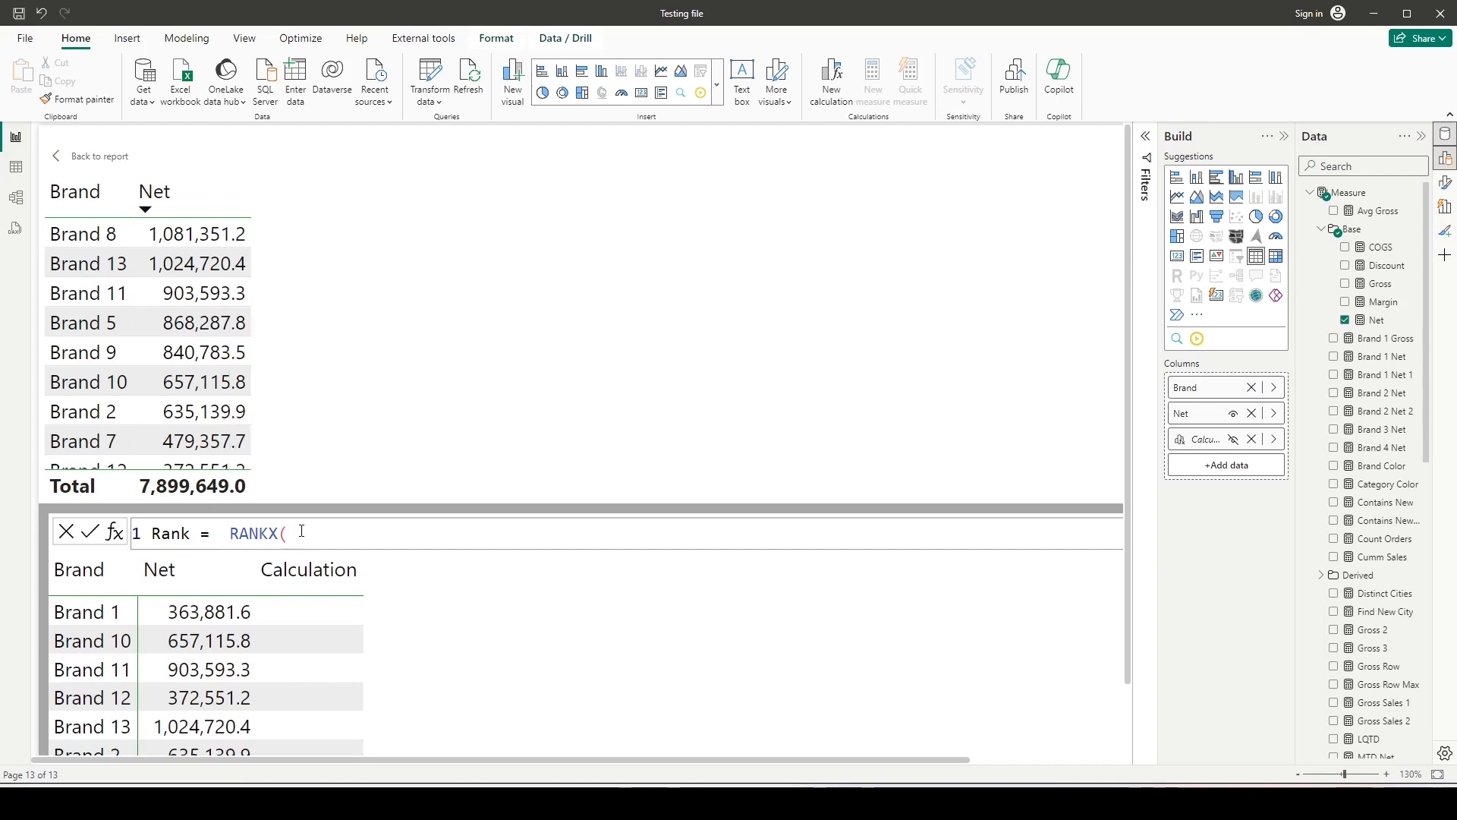
text(R)
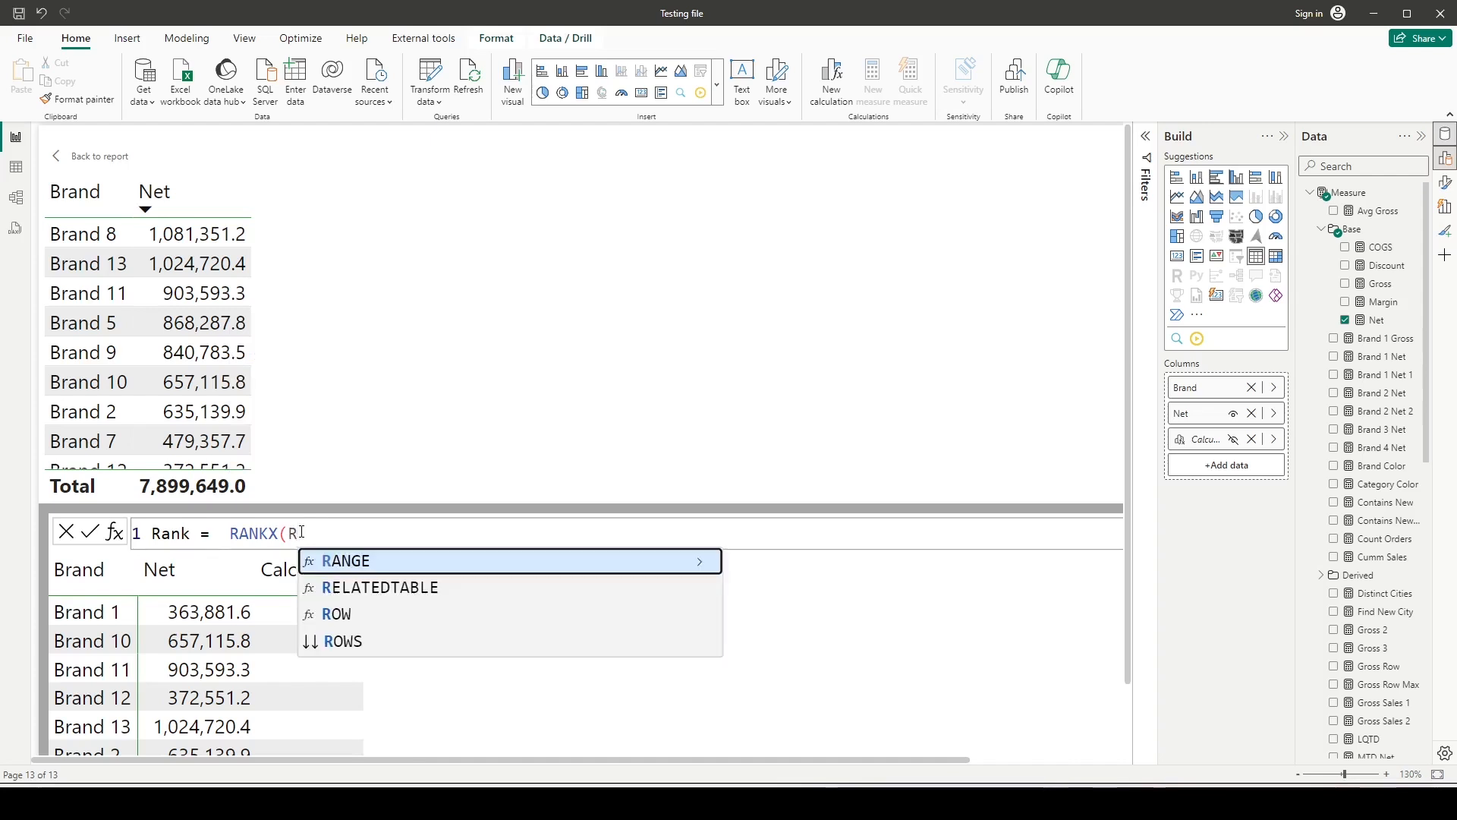
text(ow)
Complete Rank = RANKX(ROWS,[Net],,DESC,Dense) and commit it, ranking Brand 8 at 1.00.
key(Up)
key(Down)
key(Down)
key(Down)
key(Down)
key(Down)
key(Down)
key(Tab)
text(,)
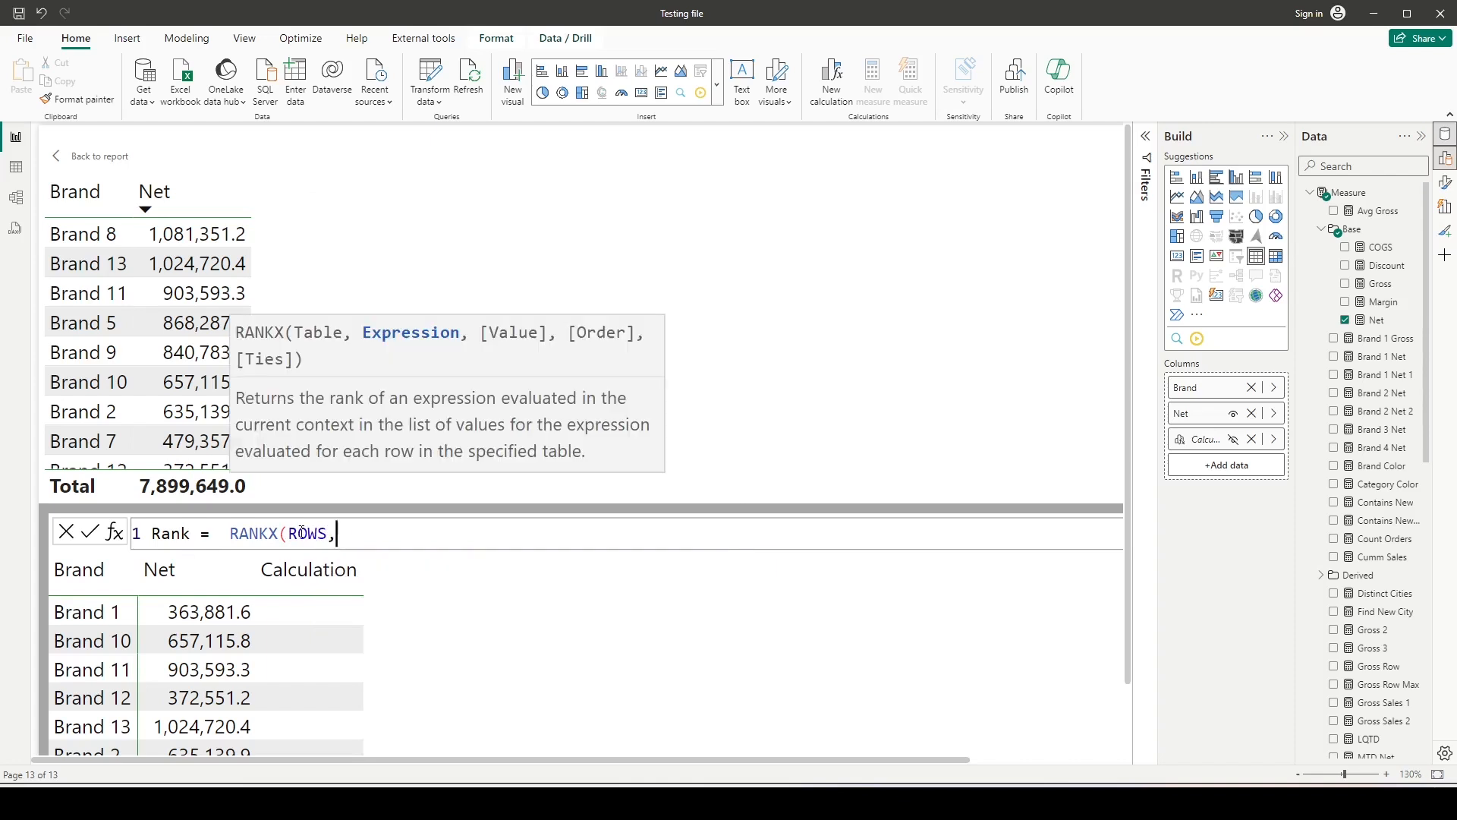
text([n)
key(Tab)
text(,)
text(,)
key(Down)
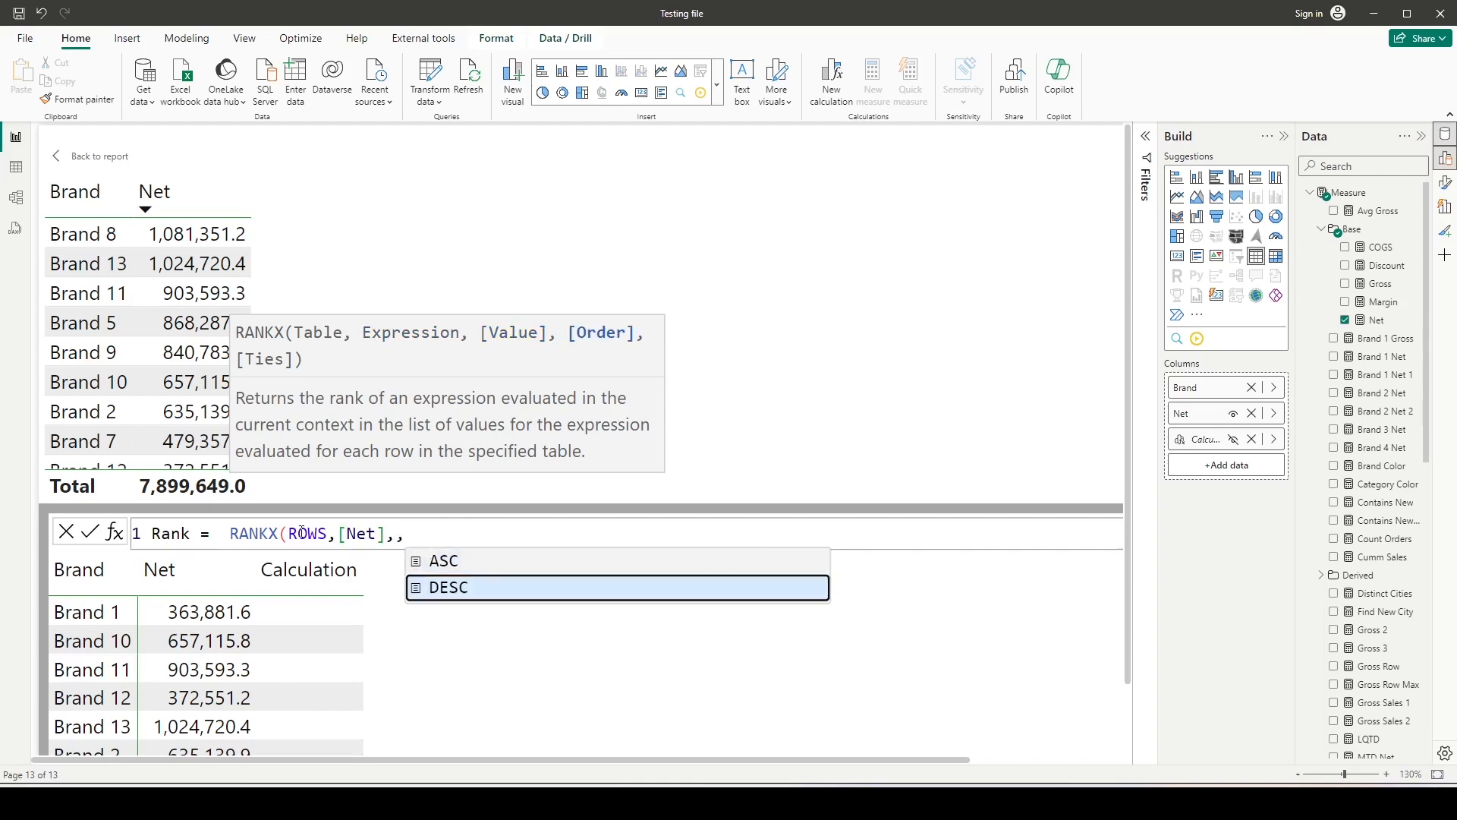
key(Tab)
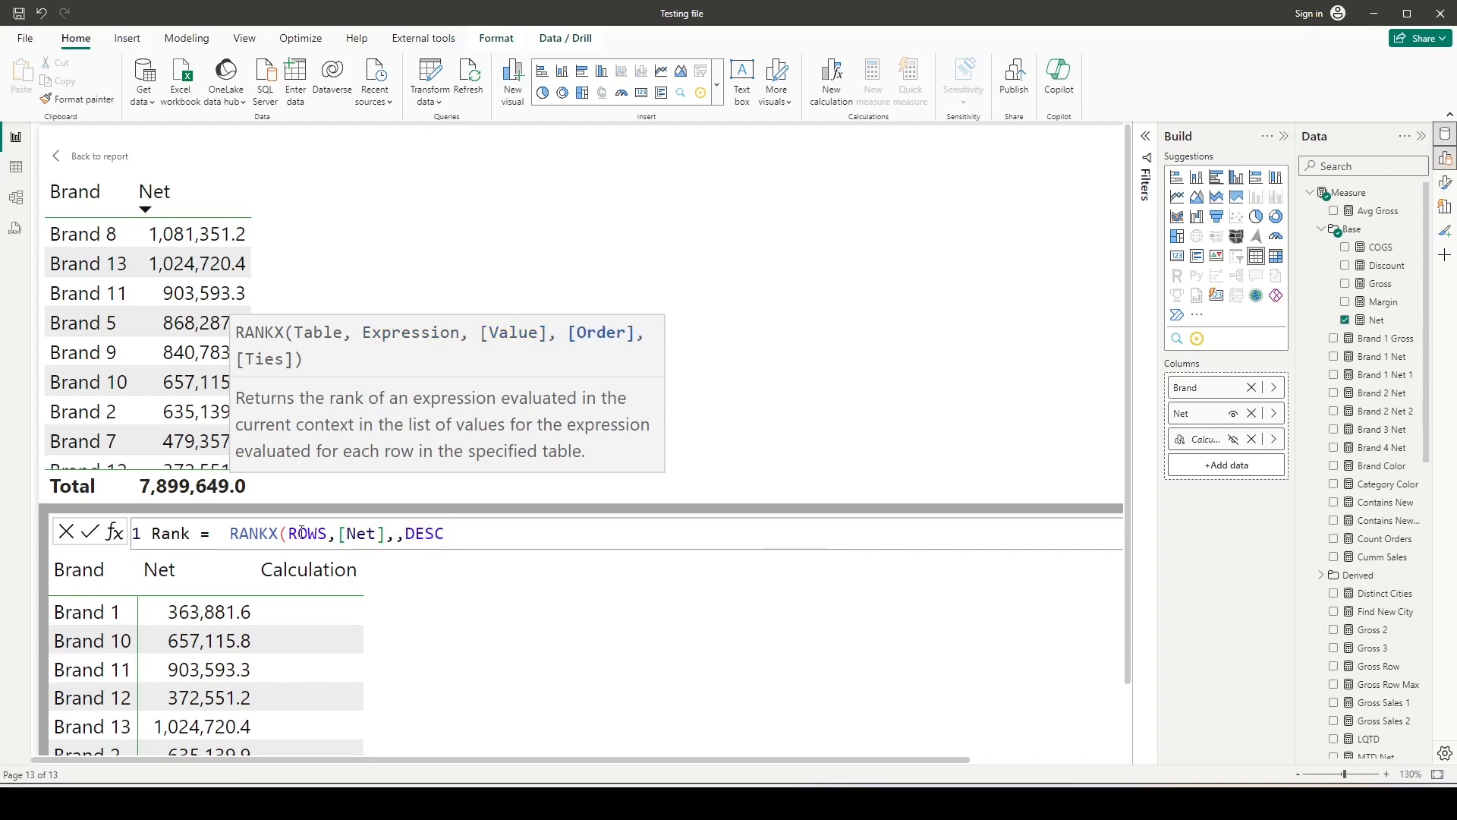
text(,)
key(Tab)
text())
key(Return)
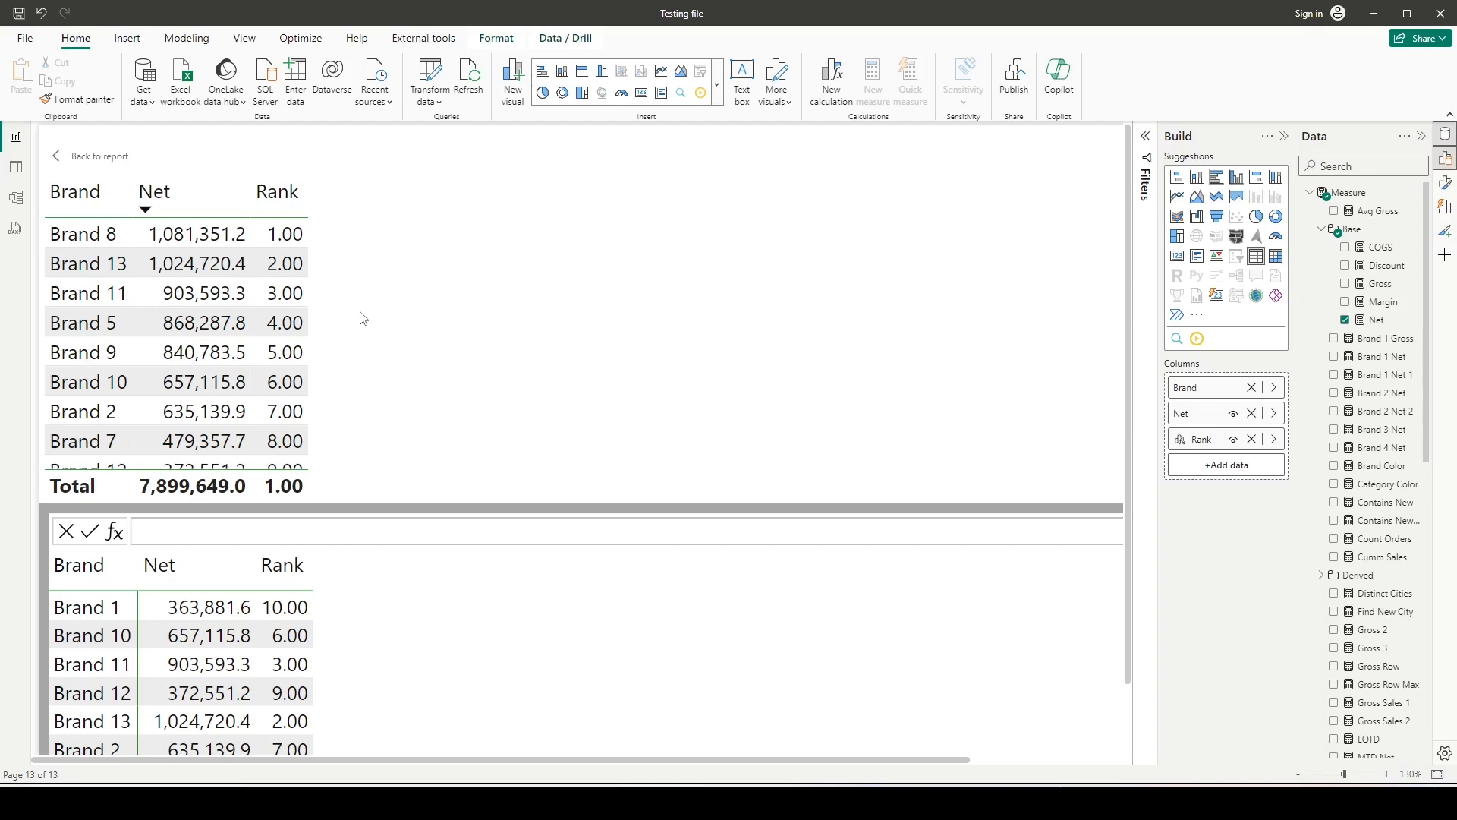
Back on the report, find the Rank Net measure and add it as a table column beside Rank.
click(103, 156)
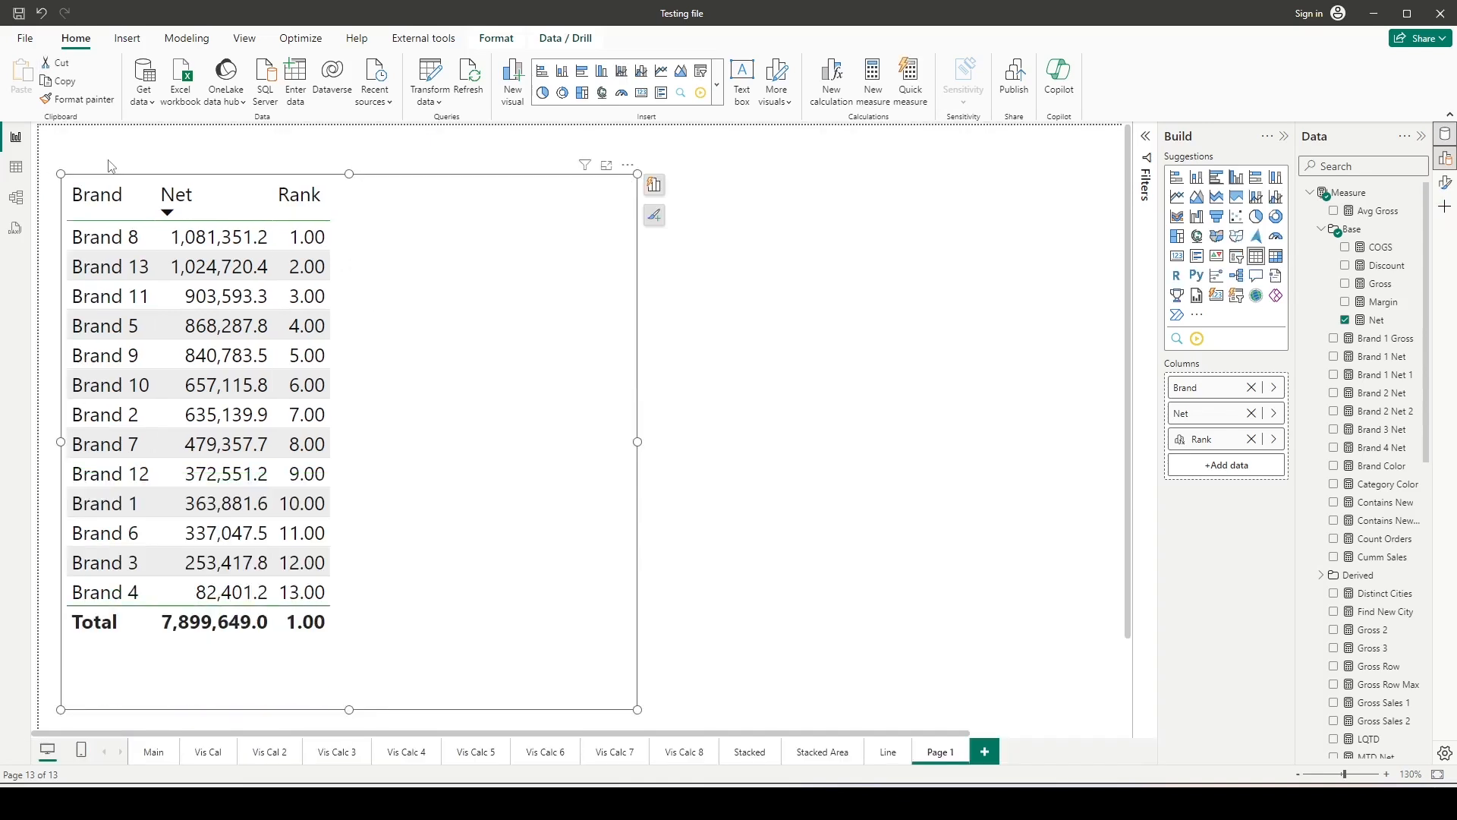
click(1326, 166)
text(ra)
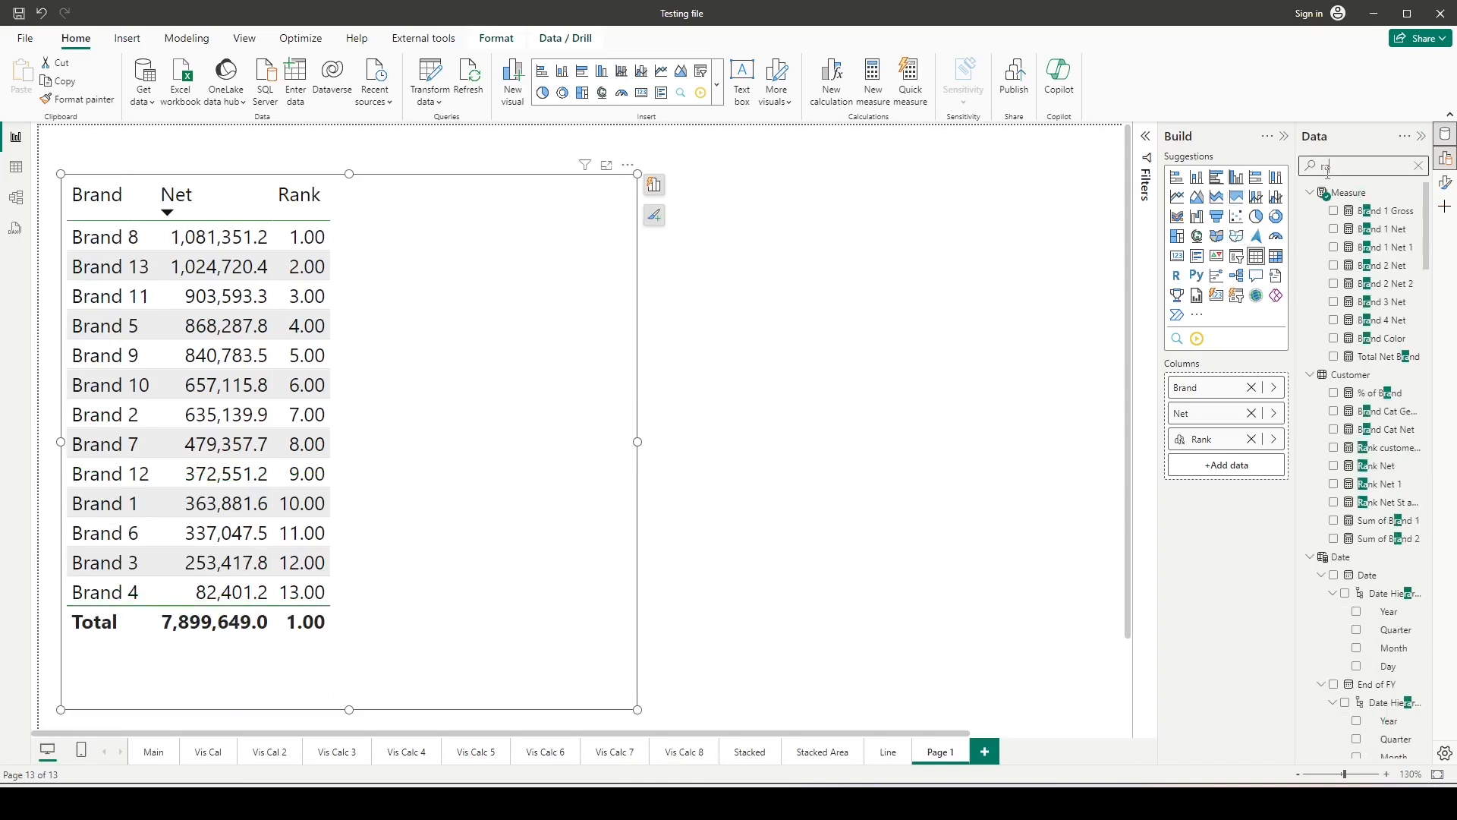
text(nk)
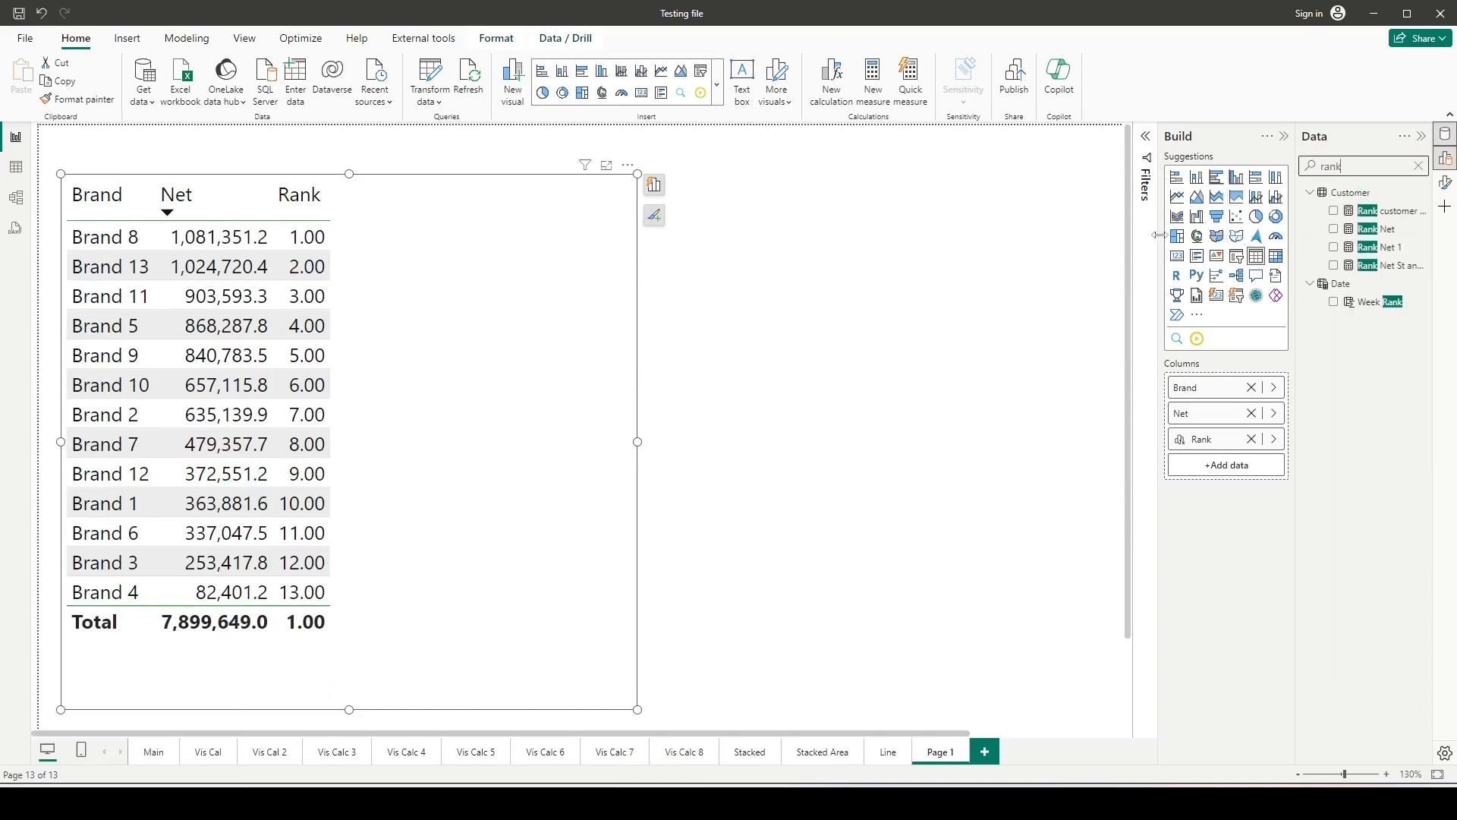
click(1378, 229)
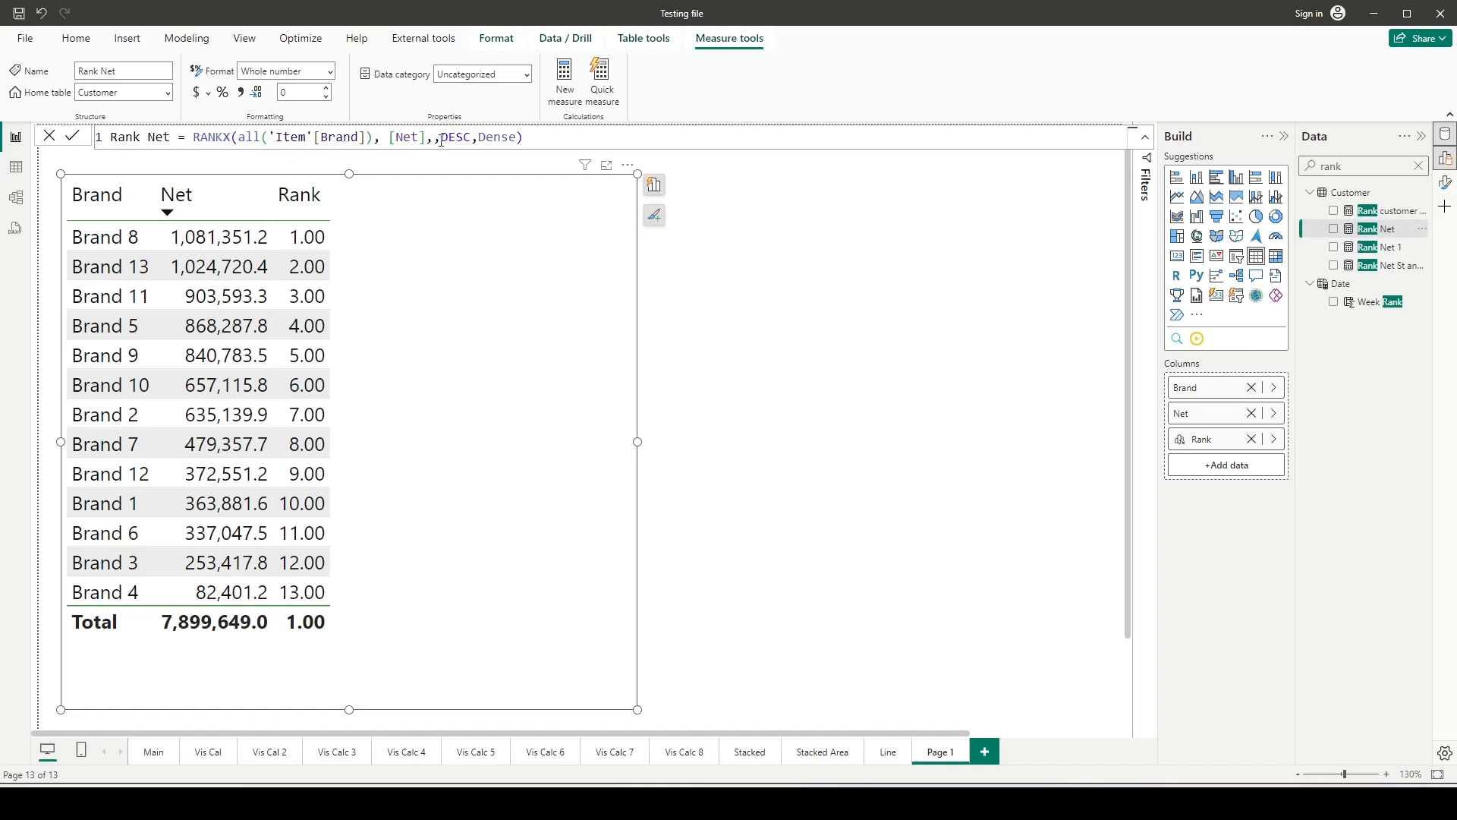
drag(1379, 228, 502, 326)
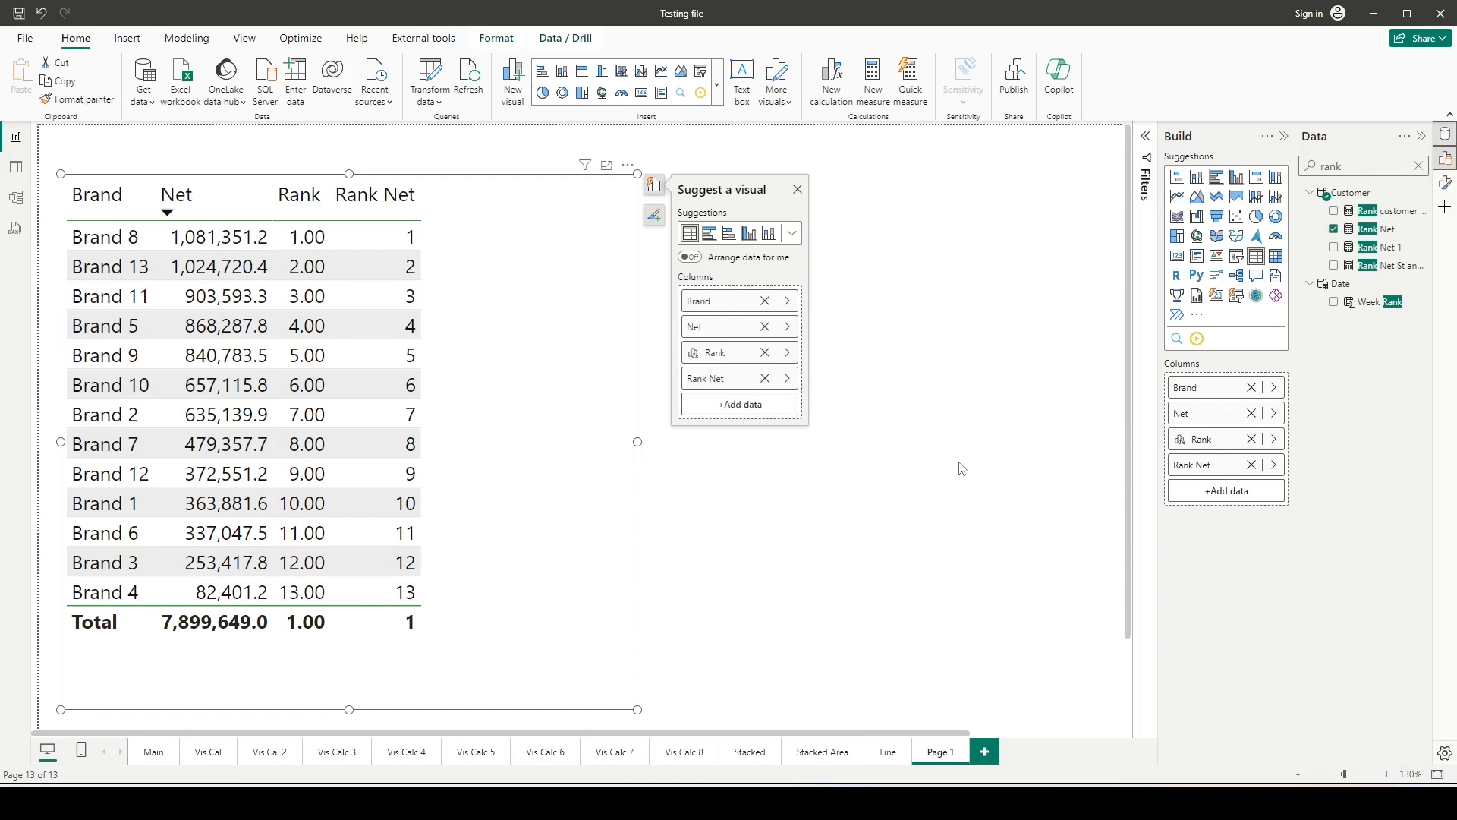
Swap Brand for Item > Category, showing Rank 1.00–5.00 while Rank Net reads 1 everywhere.
click(1272, 388)
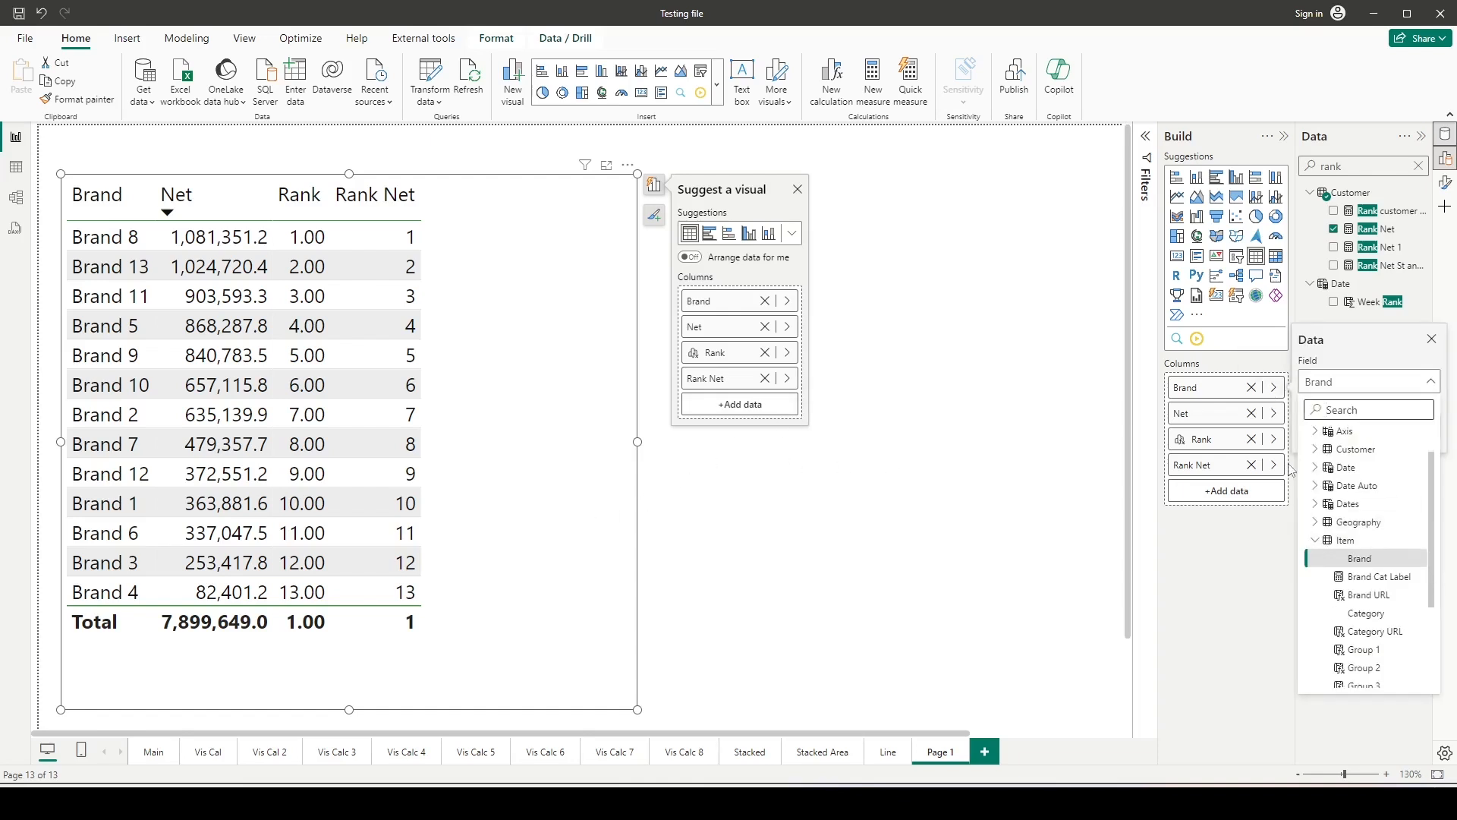
scroll(1343, 554, down, 1)
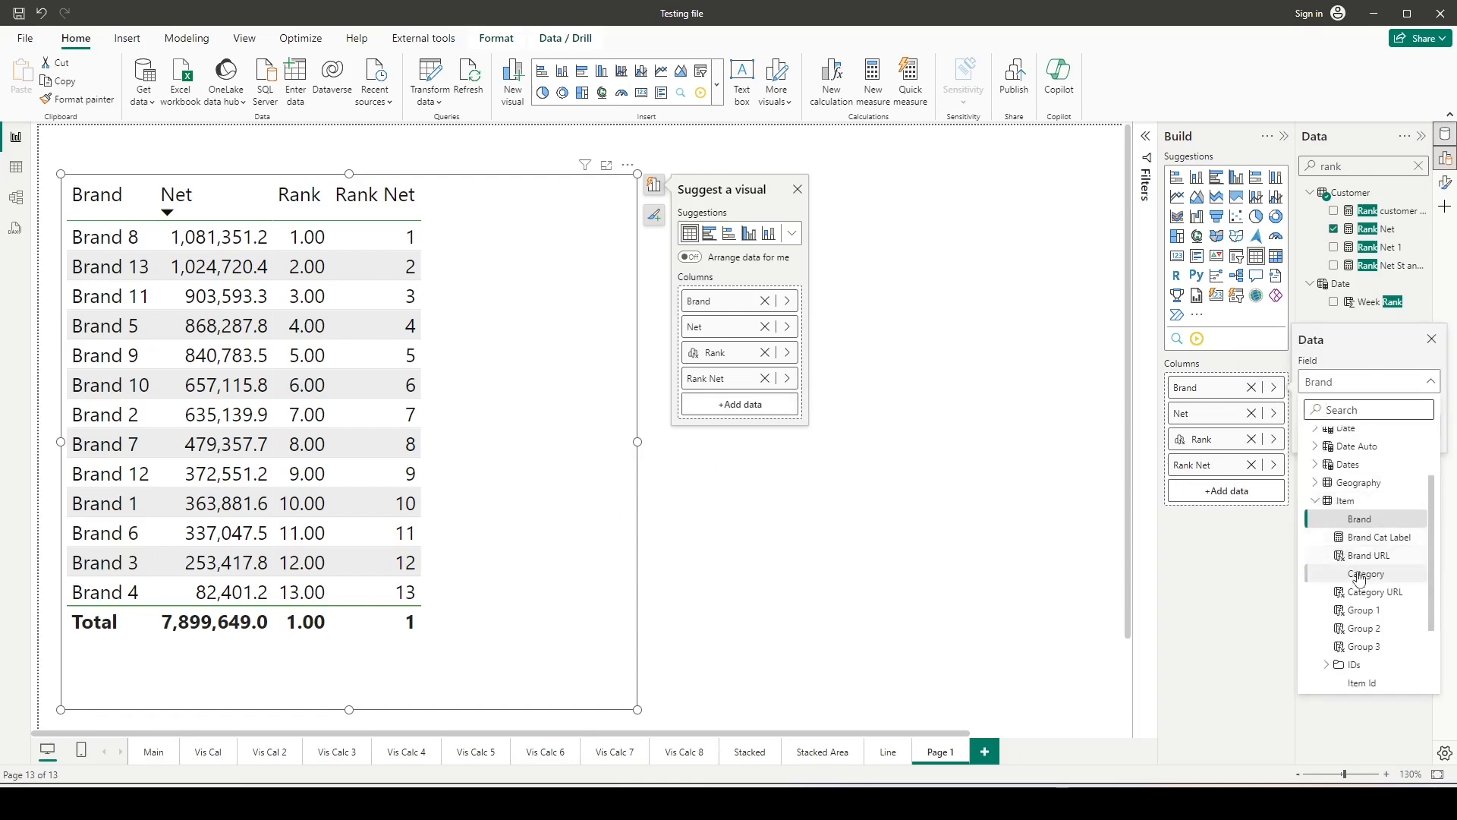
click(1366, 576)
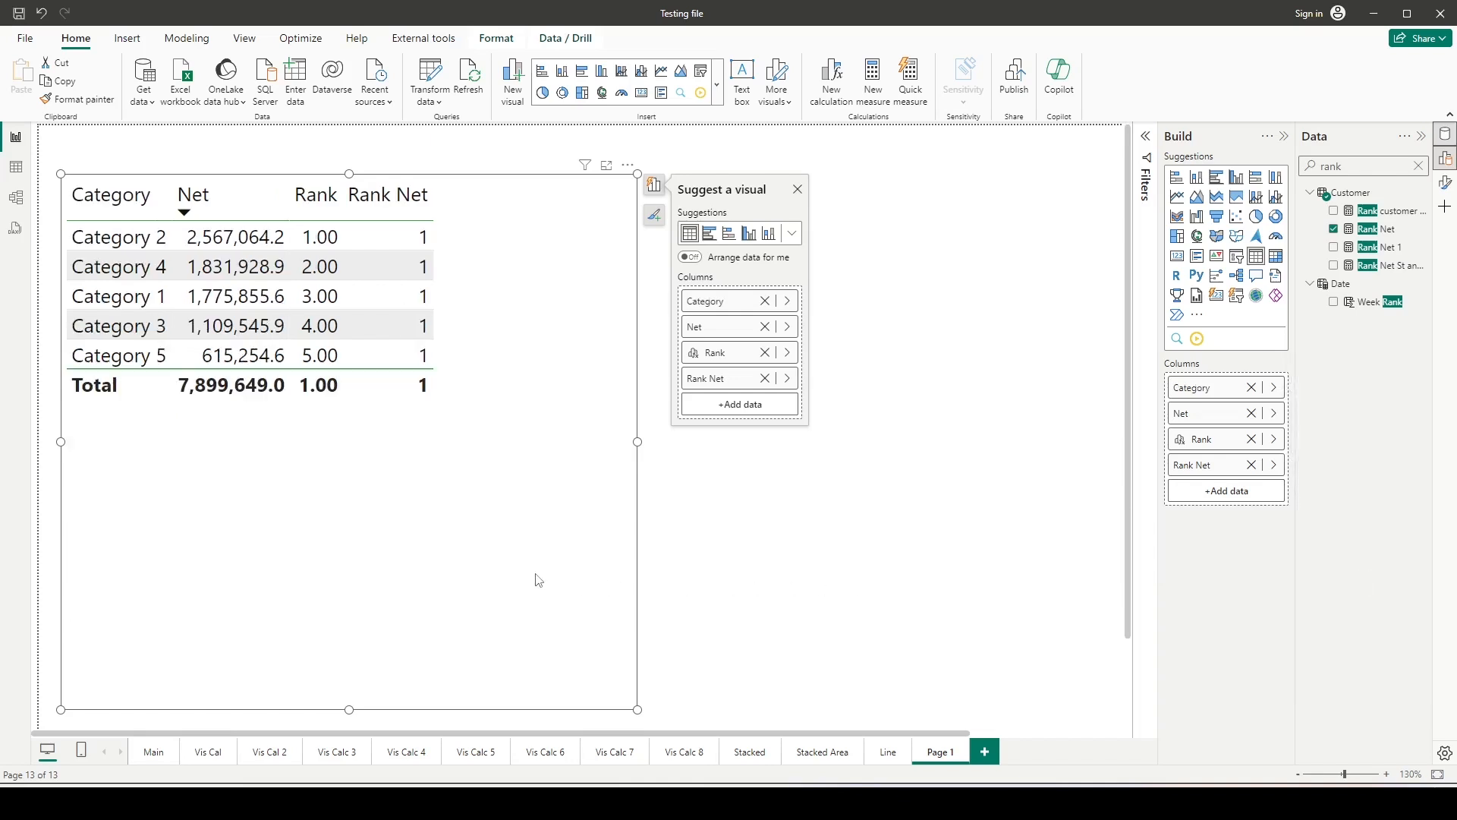
drag(291, 208, 355, 398)
drag(375, 218, 442, 374)
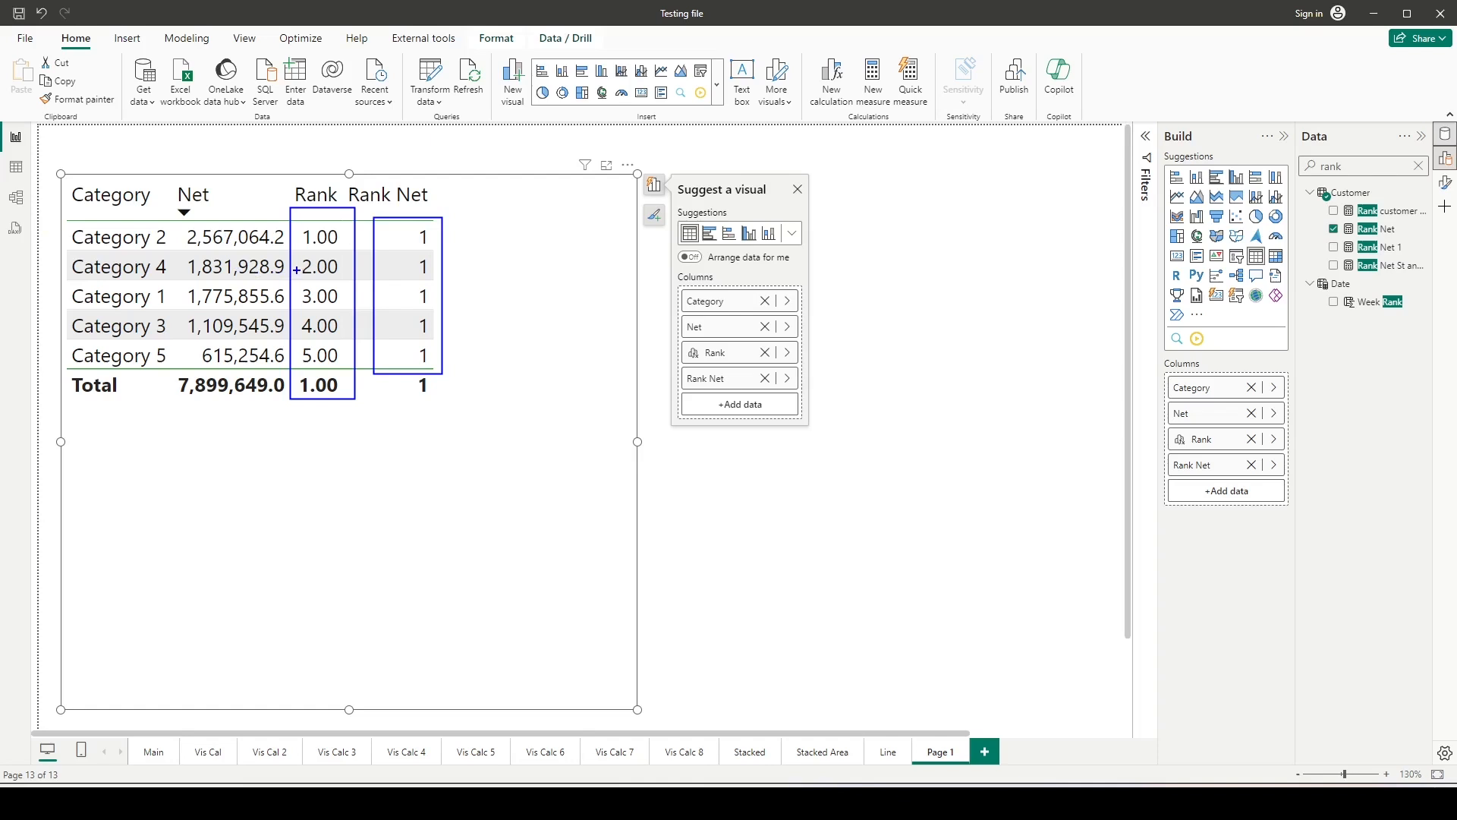
key(Escape)
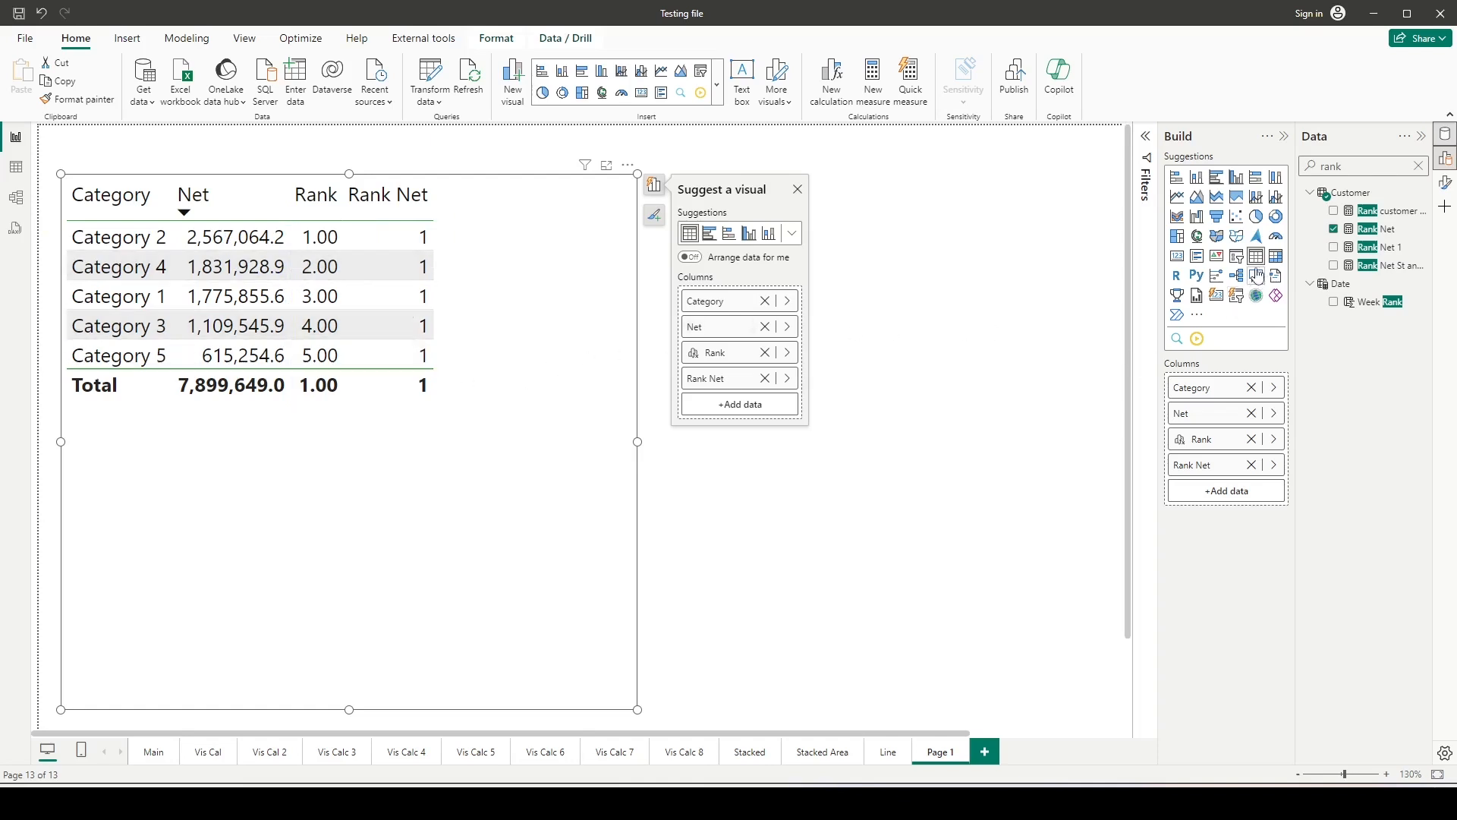
Convert to a matrix with Brand nested under Category in Rows, expanded one level down.
click(1276, 258)
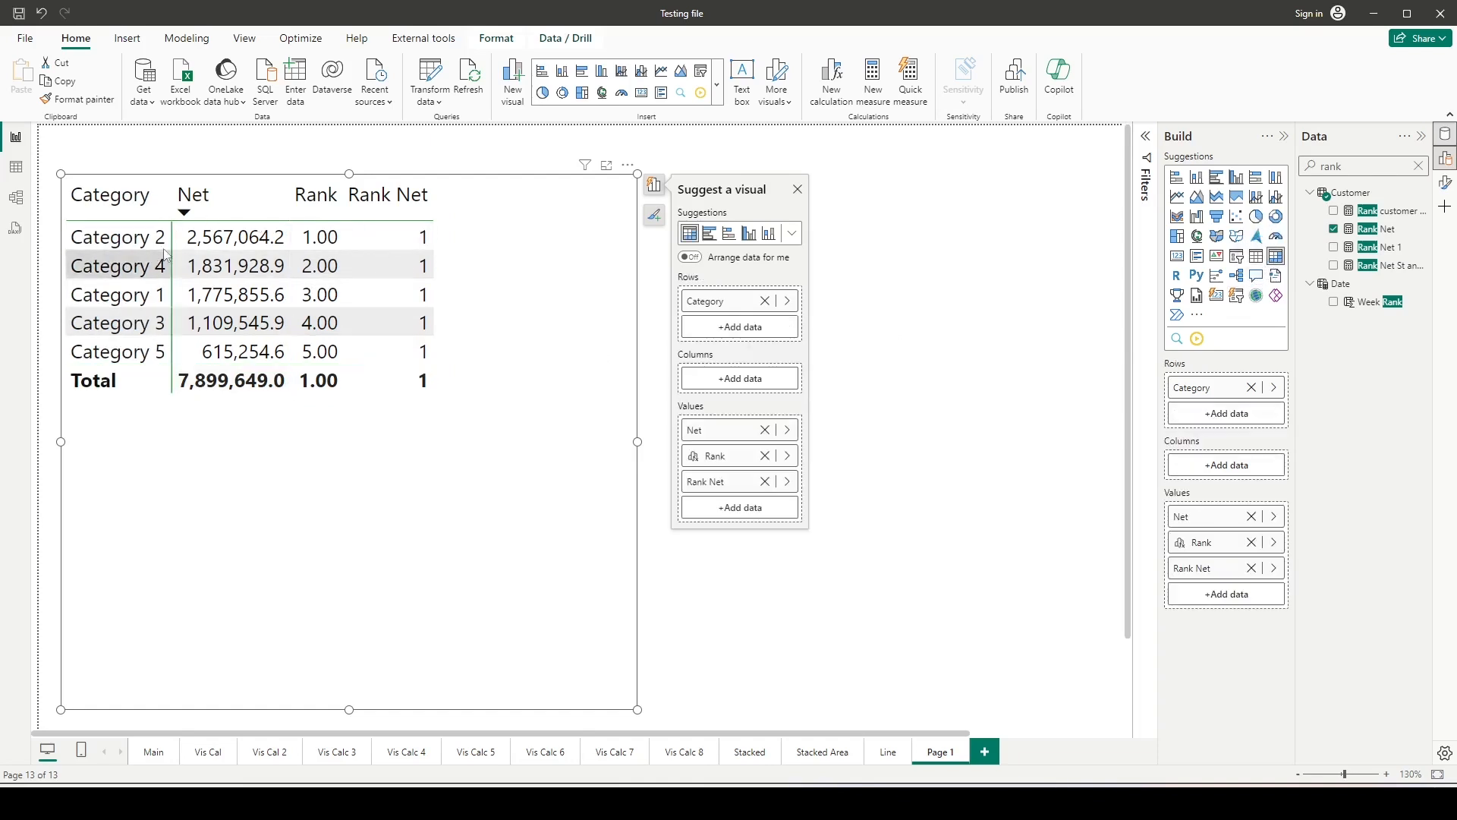
click(1419, 166)
drag(1378, 479, 1246, 420)
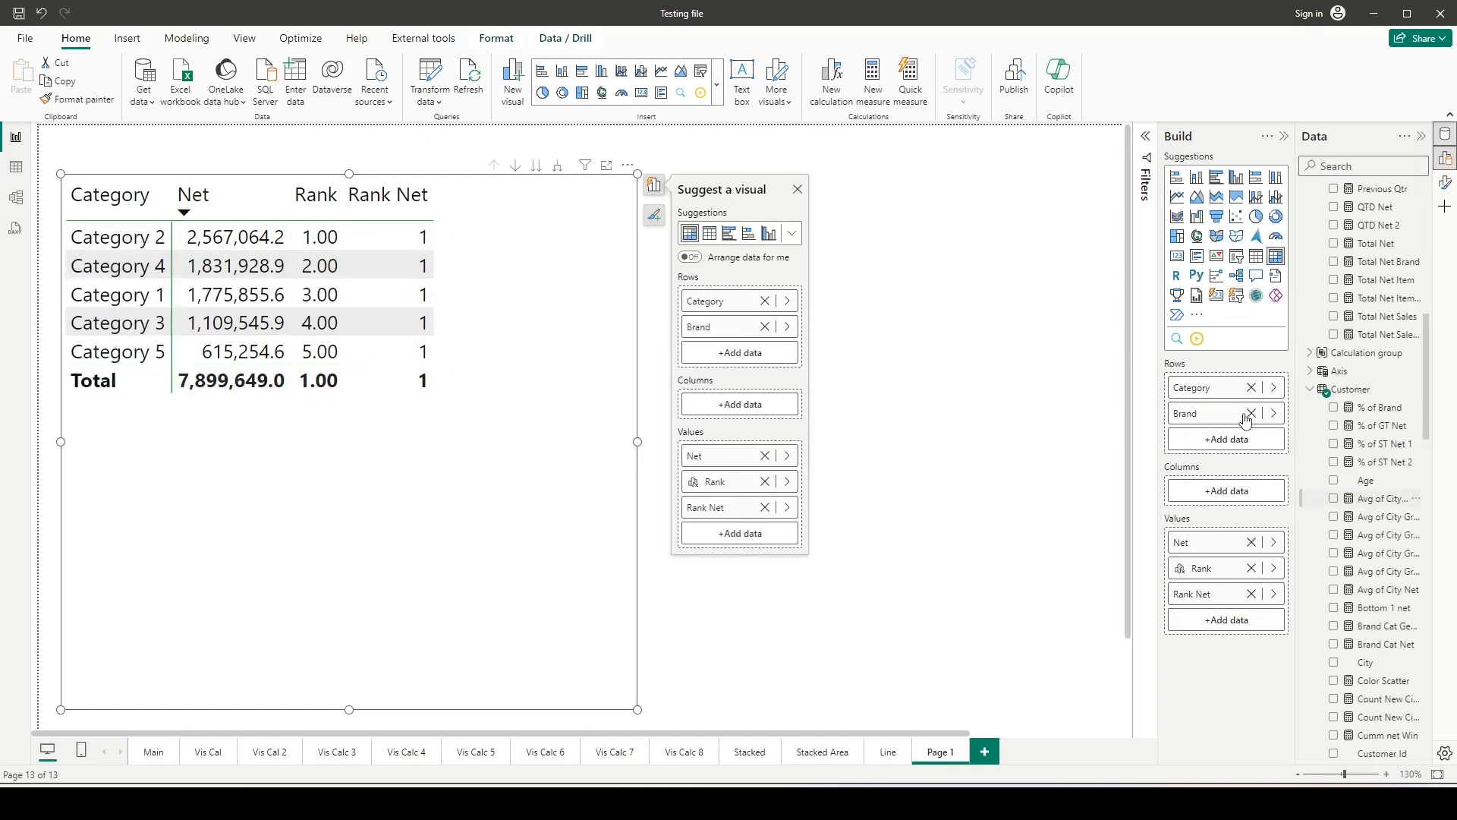
click(557, 167)
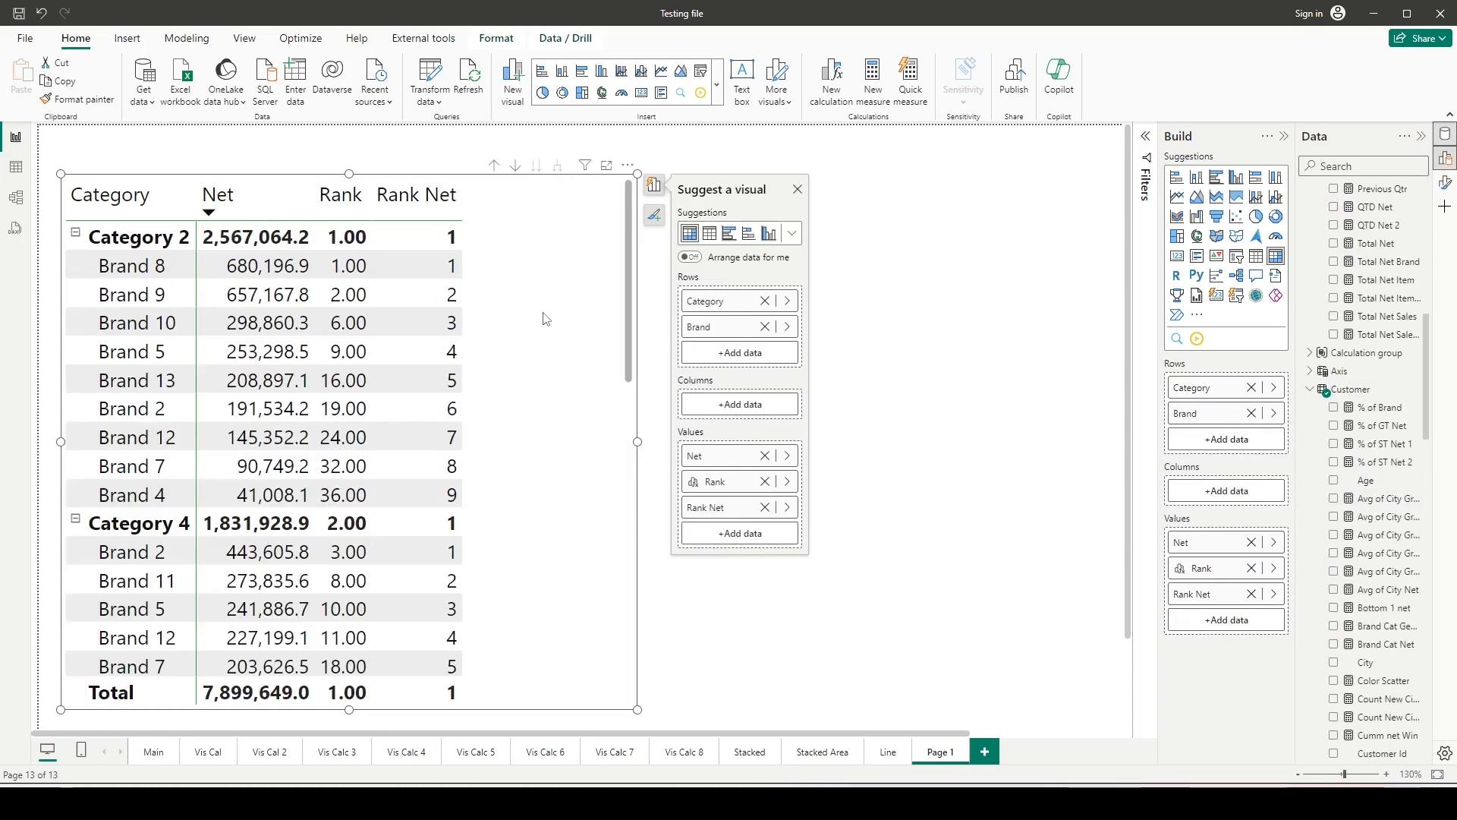
Compare the columns: Rank Net restarts at 1 per category while Rank keeps overall positions.
drag(462, 260, 478, 494)
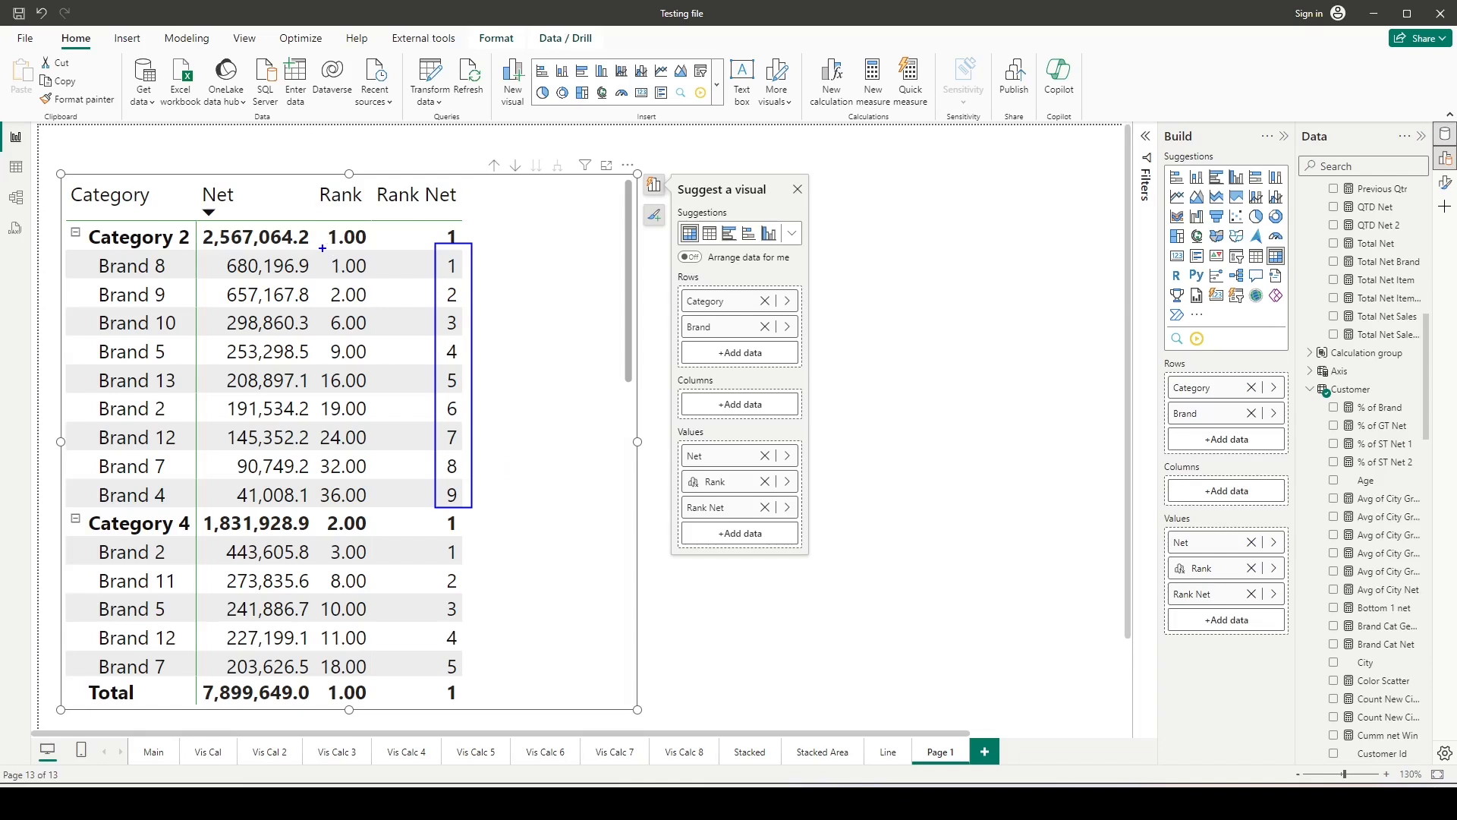
drag(328, 250, 385, 507)
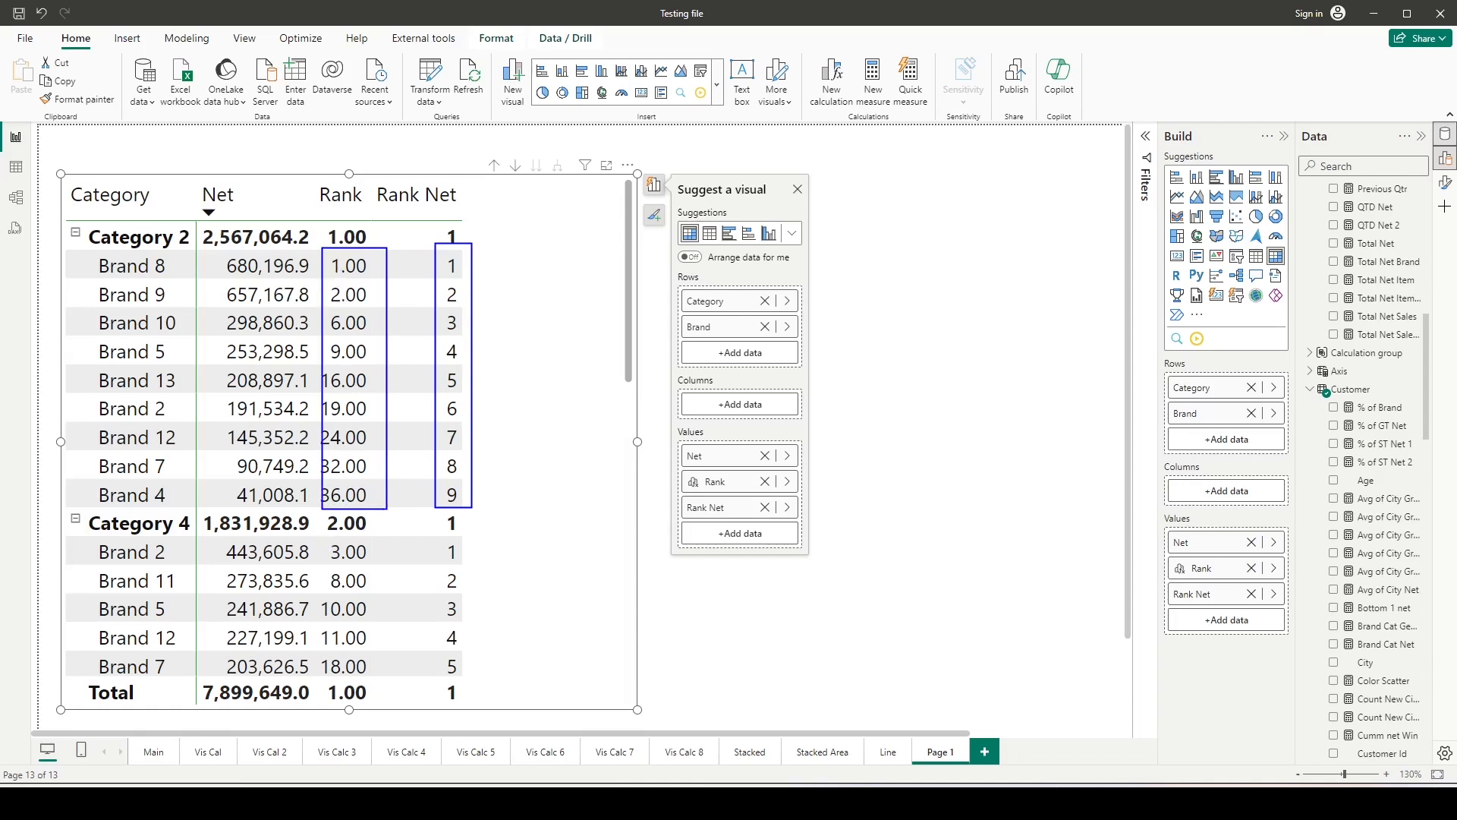
drag(330, 544, 380, 566)
key(Escape)
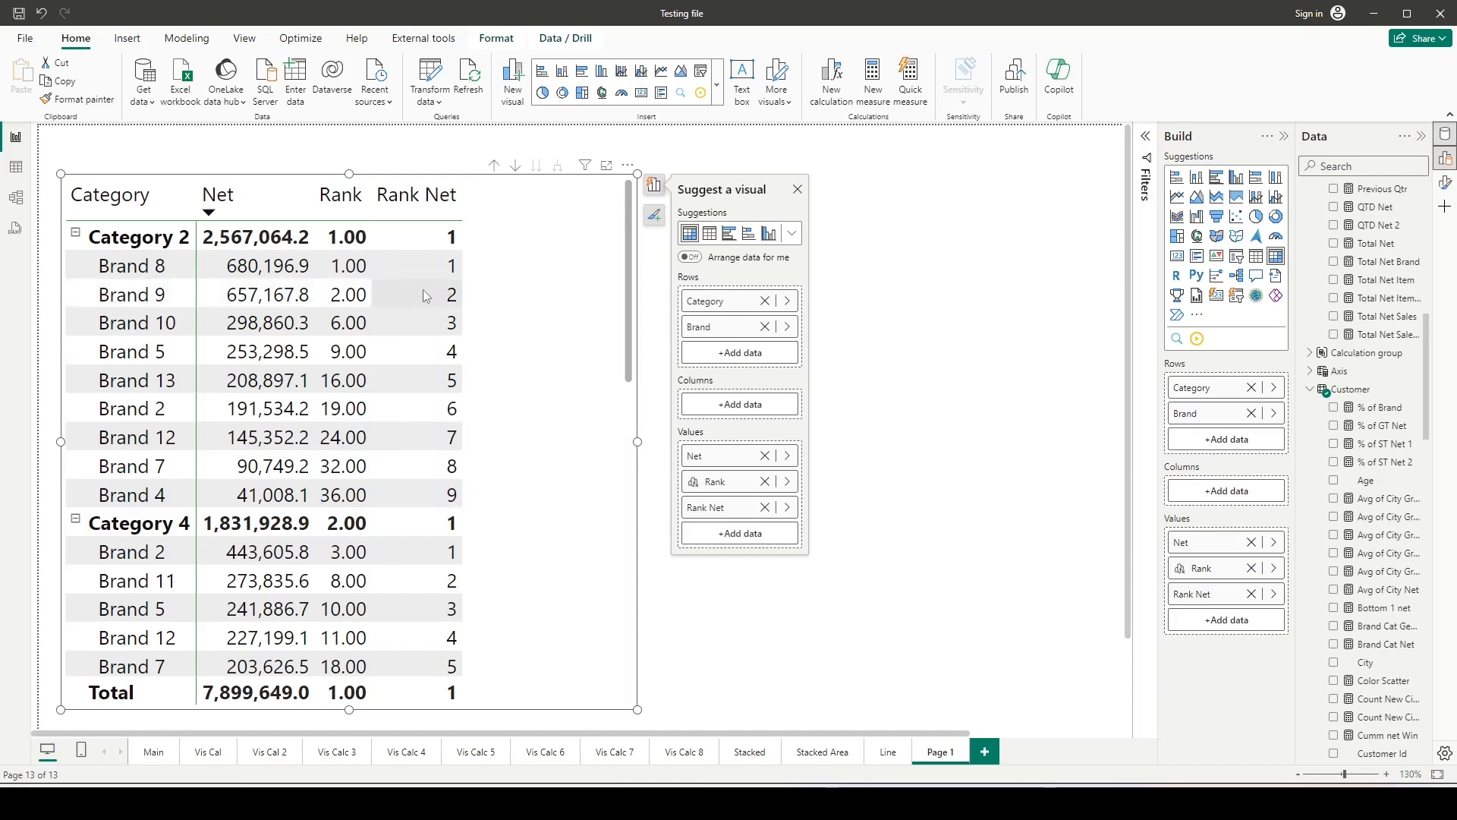
Convert the matrix back to a flat Category, Brand, Net, Rank, Rank Net table.
click(709, 233)
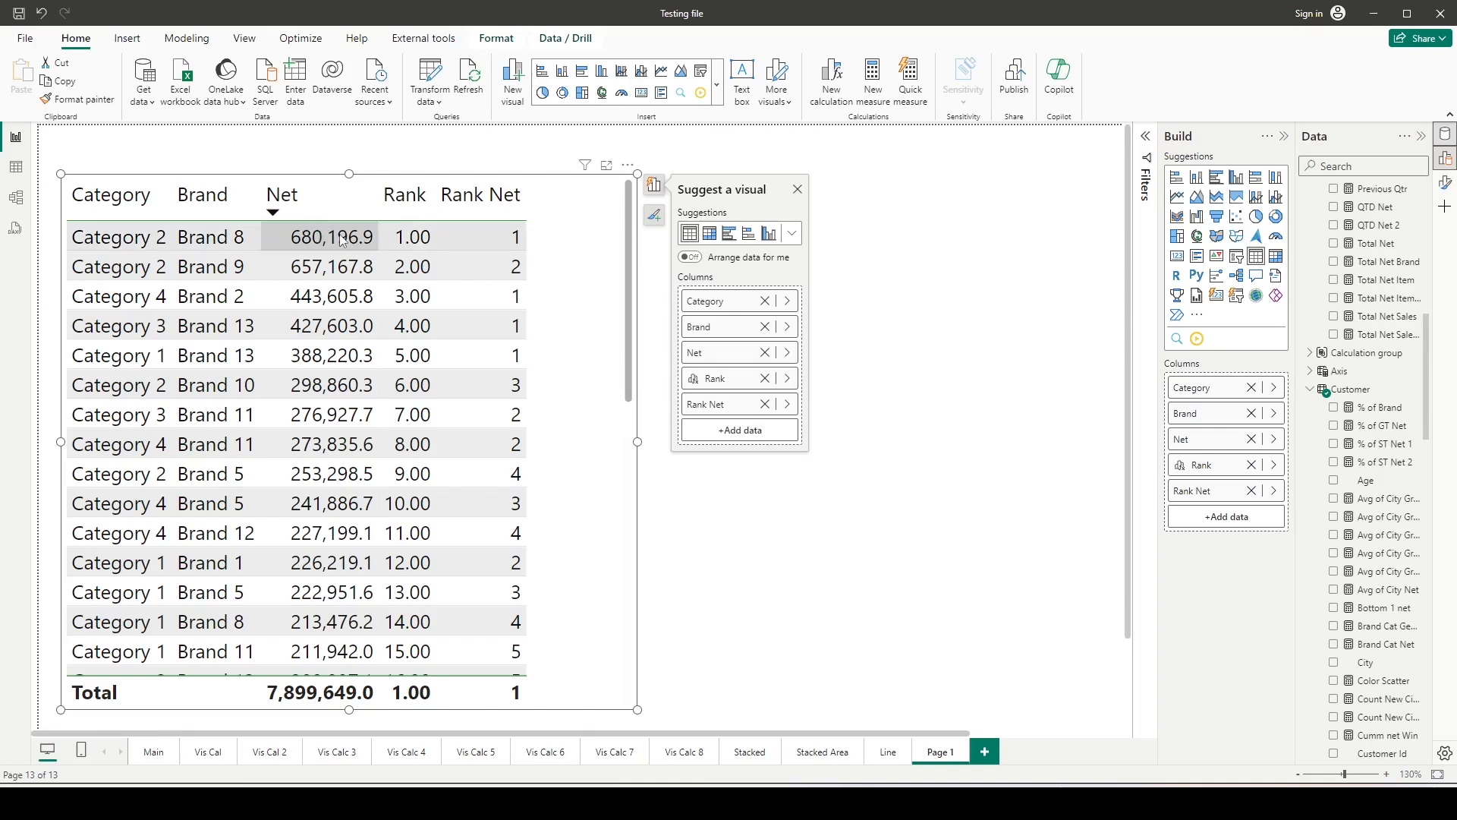
mouse_move(70, 221)
mouse_down()
mouse_move(259, 253)
mouse_move(255, 279)
mouse_up()
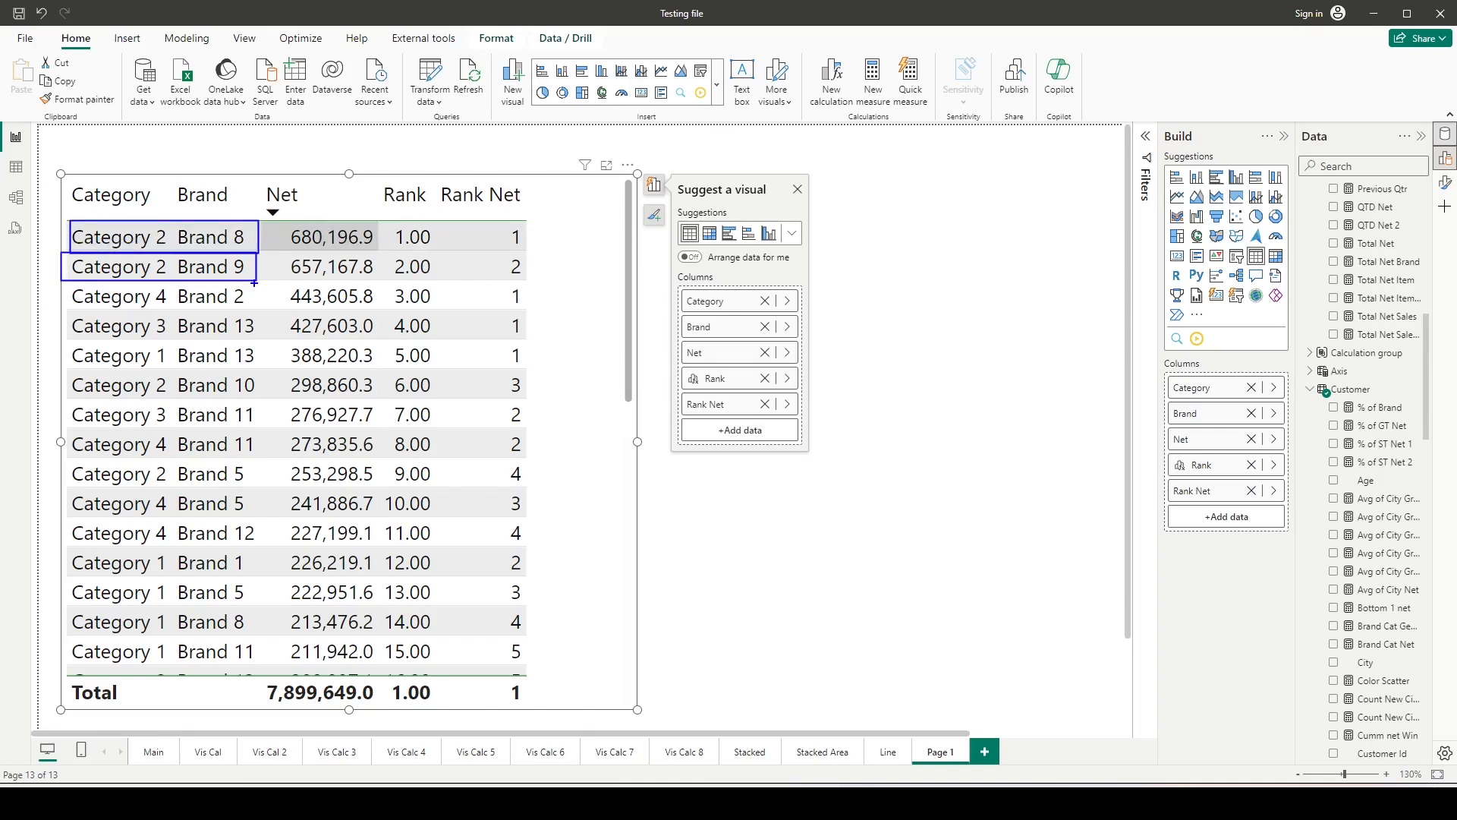